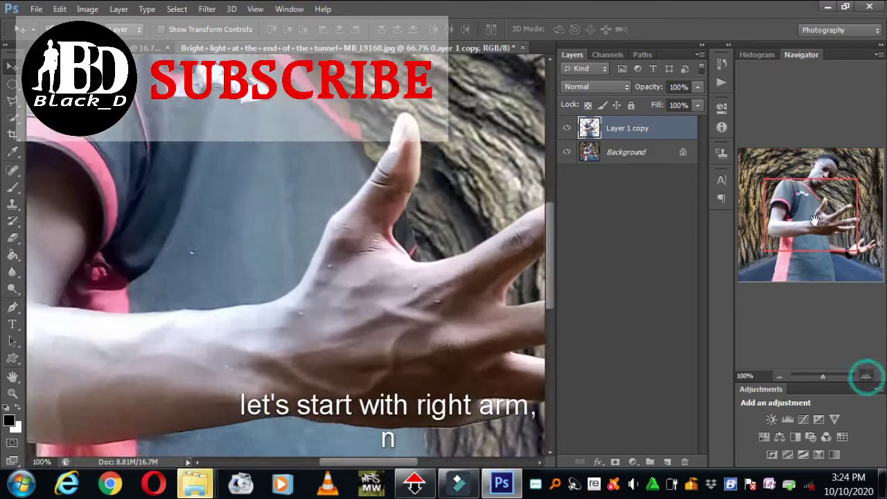
Step: Zoom in and trace the upper right arm with the Polygonal Lasso
drag(814, 221, 780, 227)
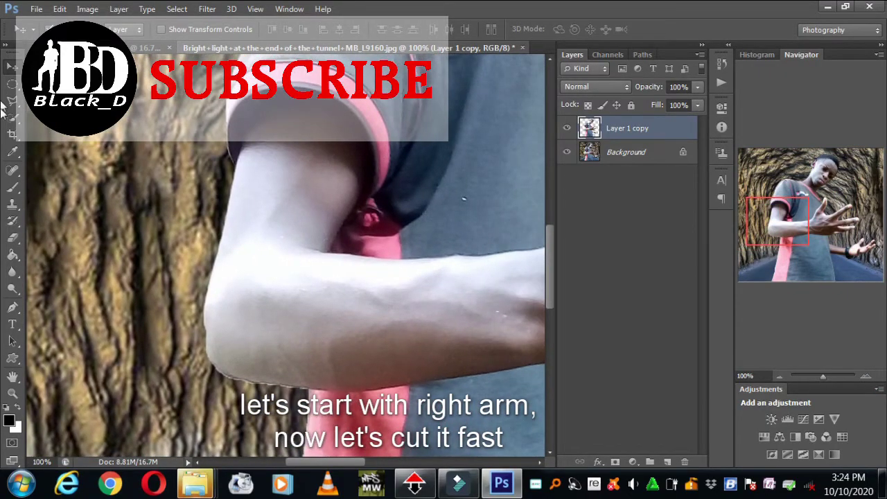
click(12, 117)
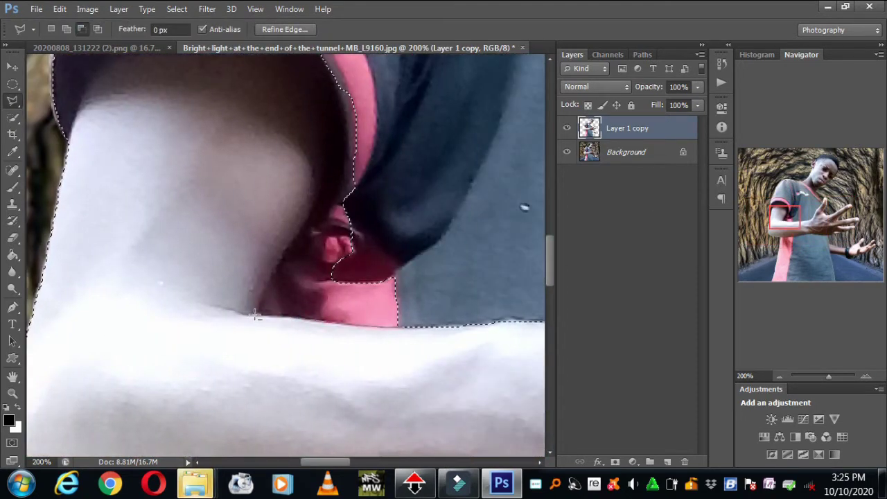
click(255, 315)
click(286, 242)
click(331, 182)
click(341, 132)
double_click(322, 55)
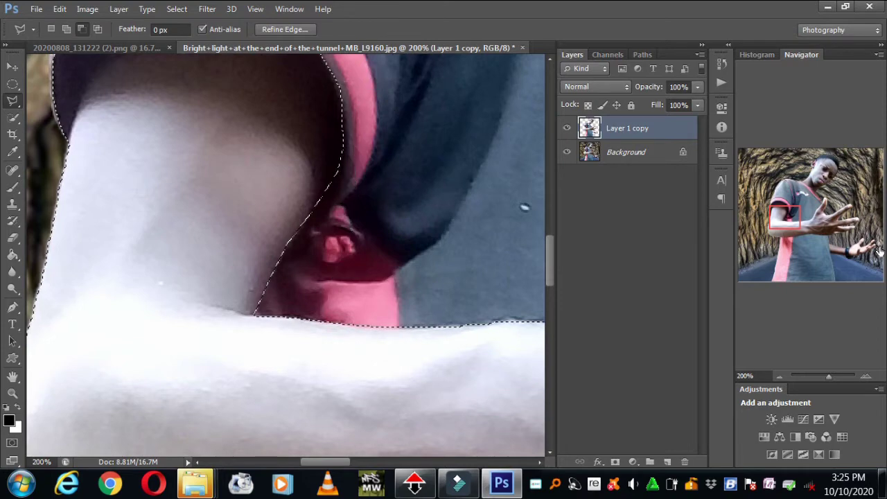
drag(51, 442, 147, 248)
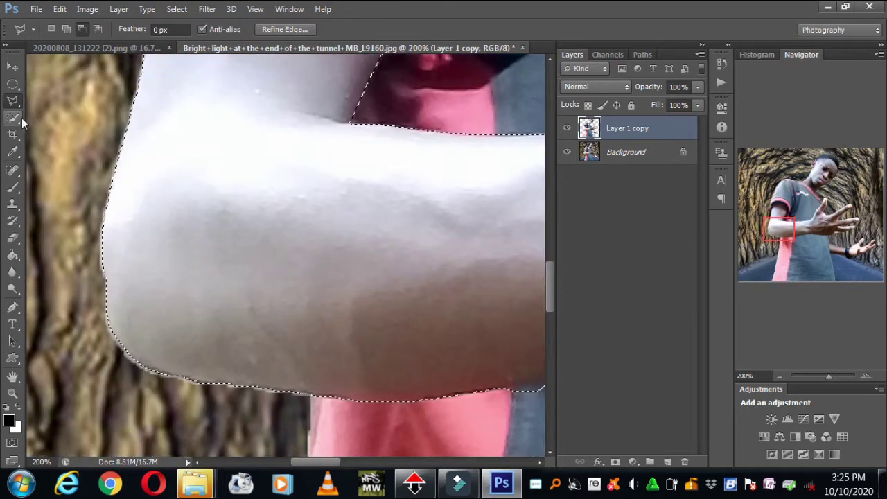
Step: Add the forearm and thumb to the selection and copy it to Layer 1 with Ctrl+J
click(67, 29)
click(184, 102)
click(223, 206)
click(224, 348)
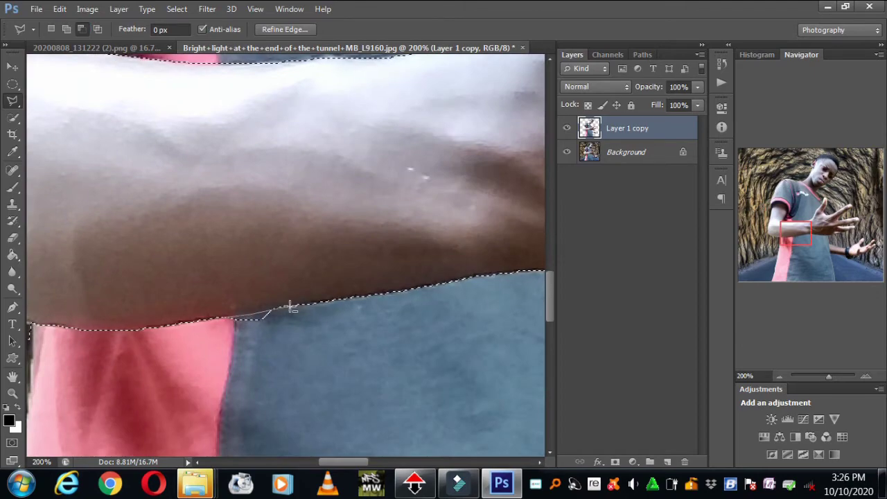
click(836, 225)
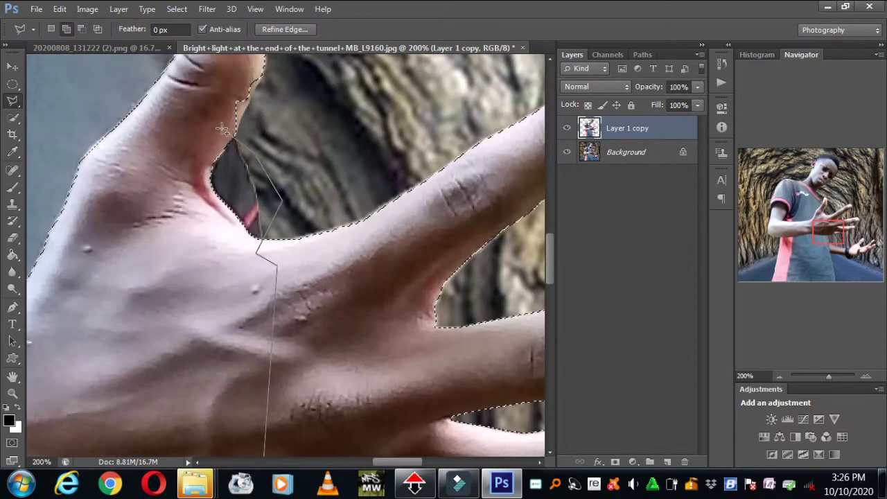
click(236, 262)
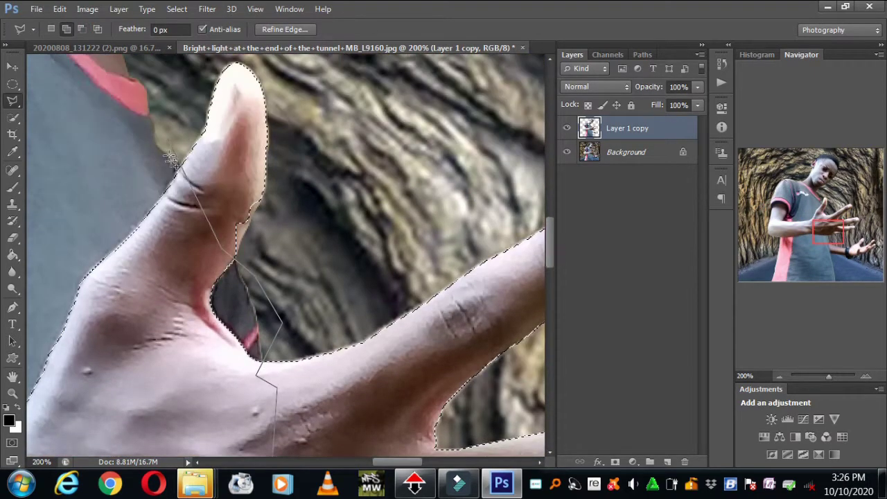
click(323, 100)
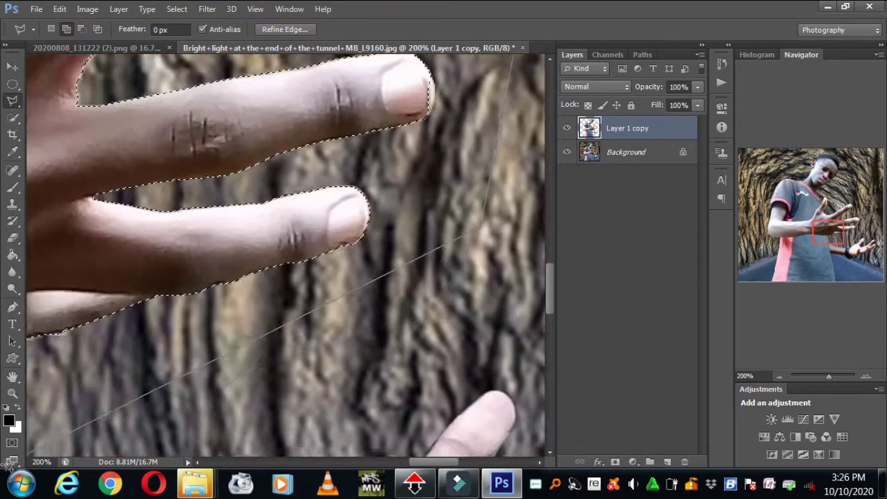
key(ctrl+j)
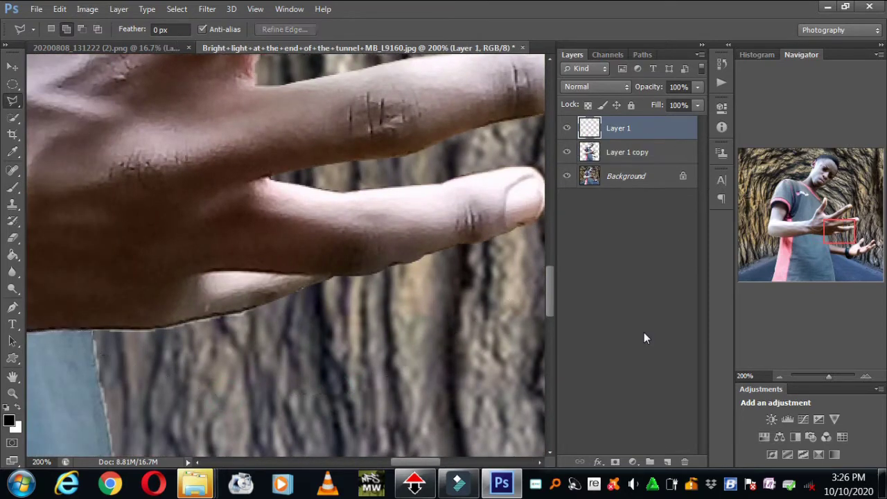
Step: Check the arm cutout alone, then duplicate Layer 1 and hide the original
click(778, 376)
click(779, 376)
click(567, 152)
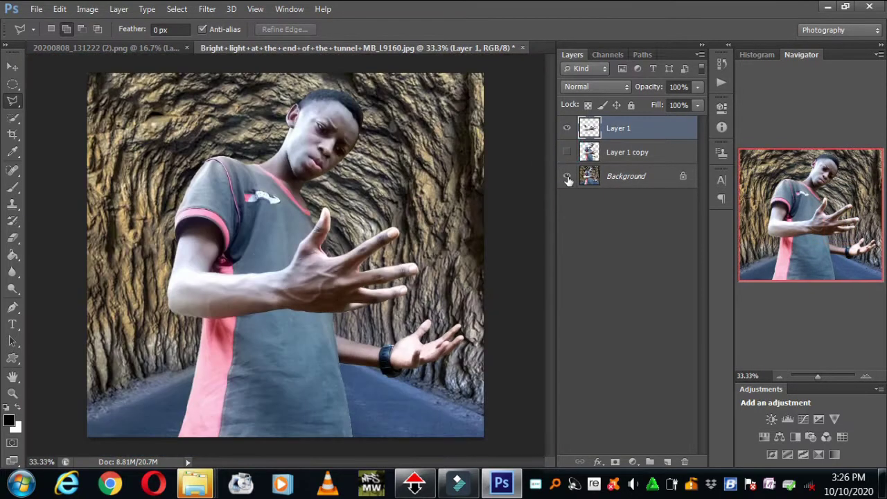
click(567, 178)
click(567, 176)
click(566, 151)
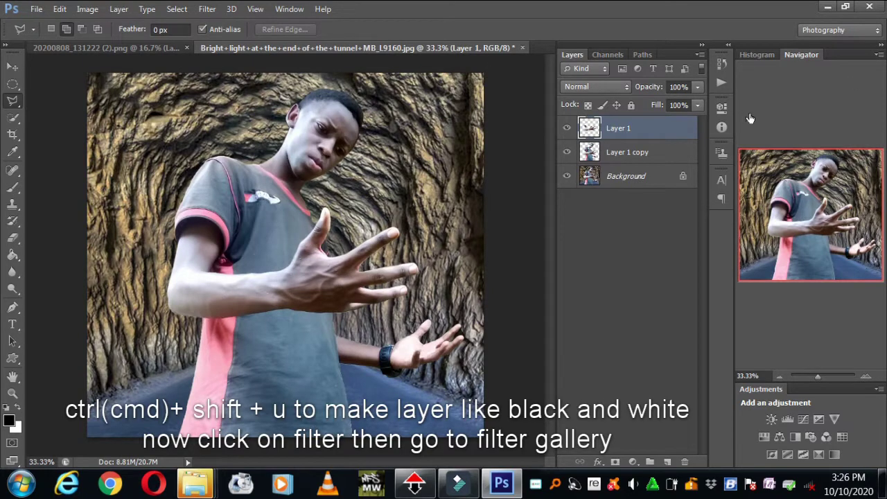
key(ctrl+j)
click(567, 152)
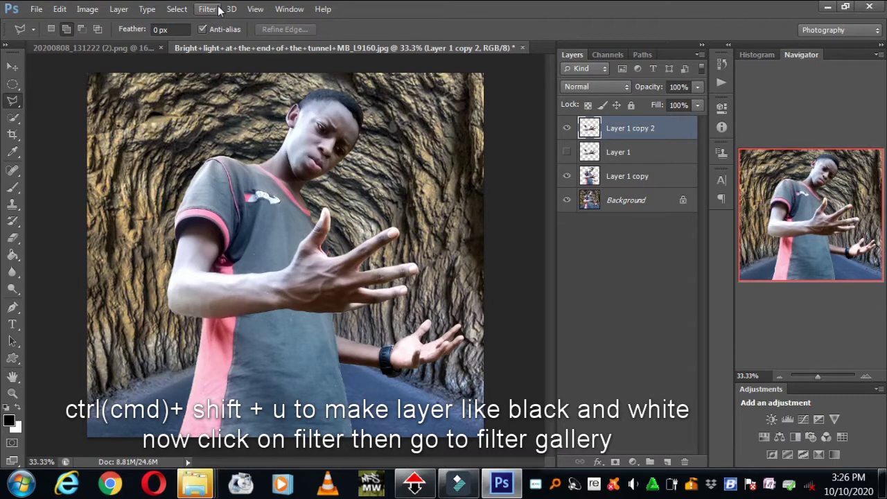
Step: Apply Artistic > Plastic Wrap from the Filter Gallery to the arm copy, then invert it
click(215, 9)
click(249, 72)
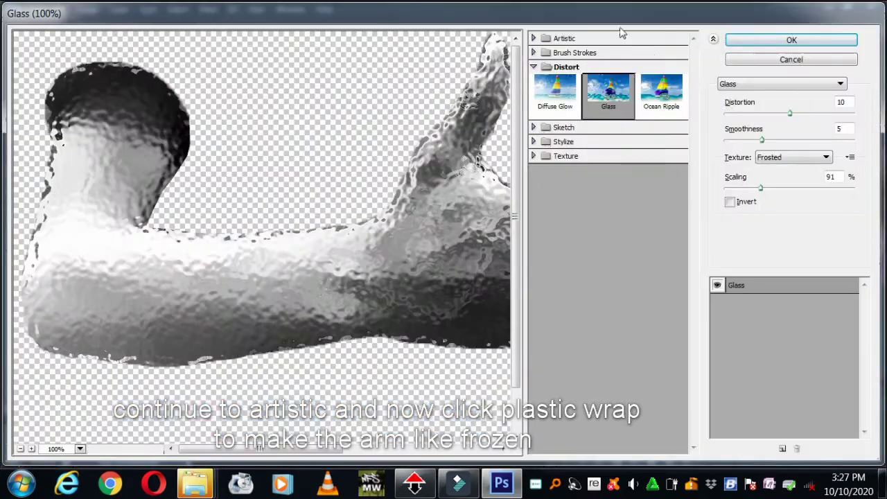
click(539, 67)
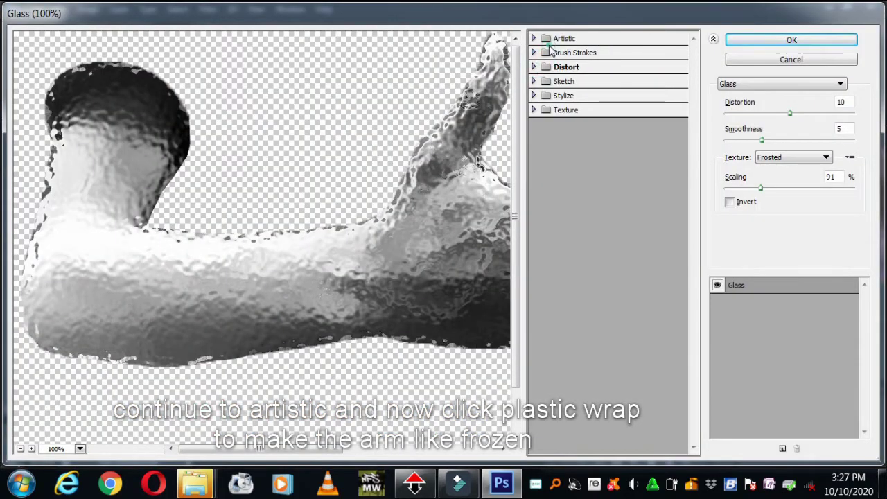
click(558, 38)
click(661, 156)
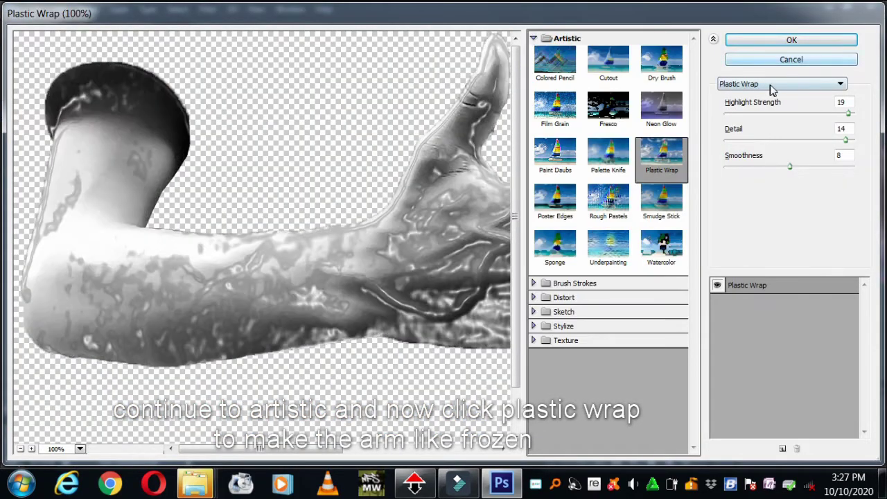
click(784, 41)
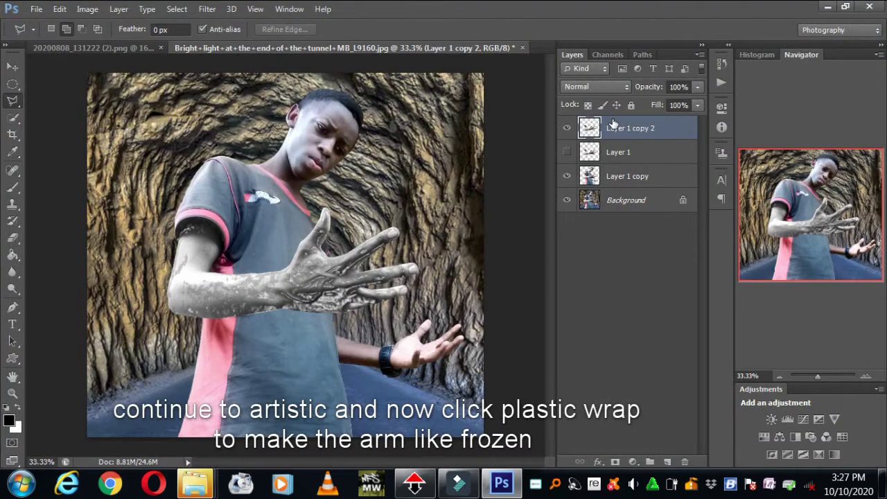
key(ctrl+i)
Step: Set the arm copy to Screen, group it, and add a colorized Hue/Saturation (Hue 200, Saturation 48)
click(595, 86)
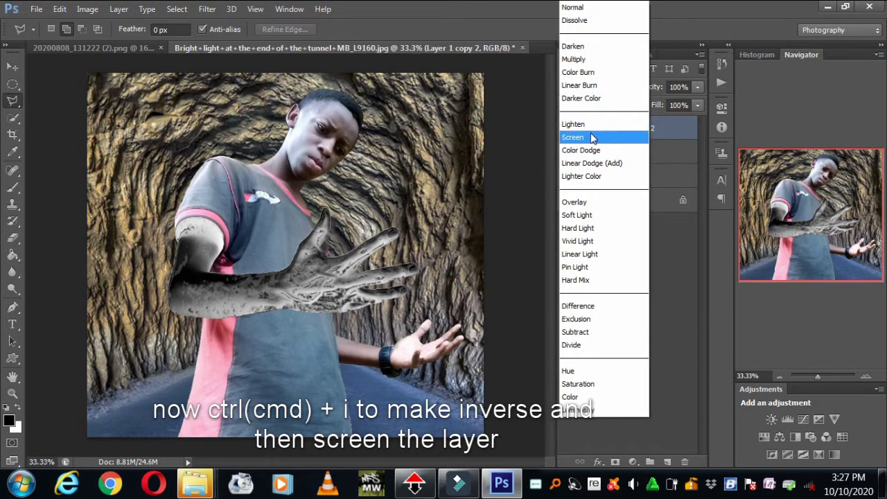
click(589, 134)
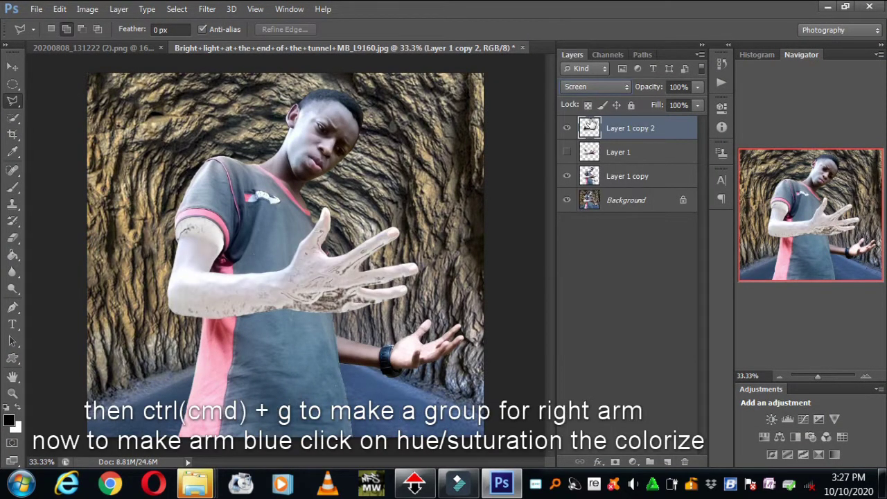
key(ctrl+g)
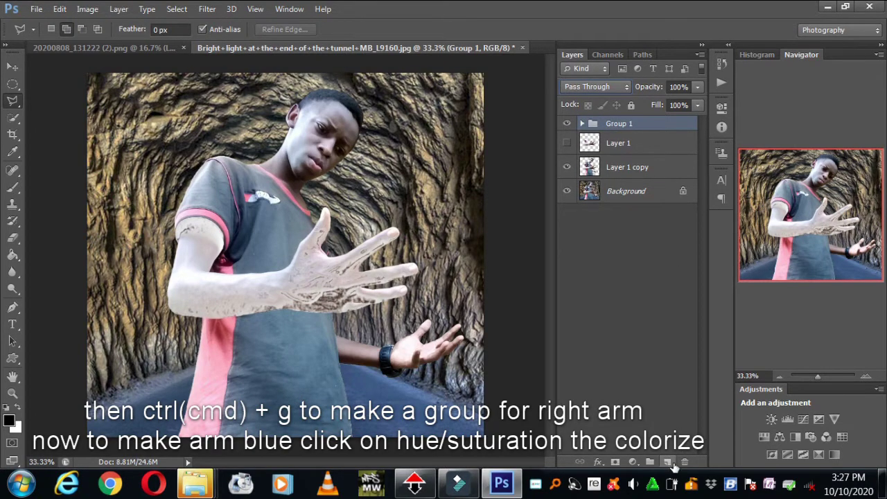
click(762, 435)
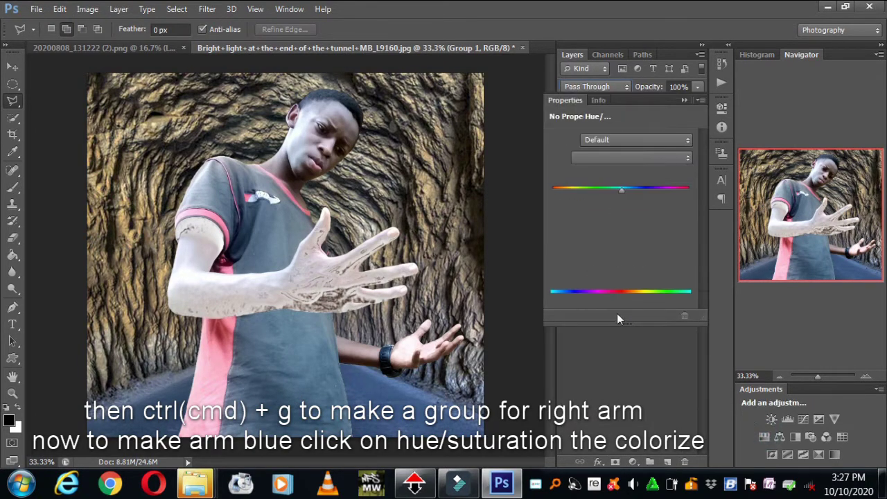
click(612, 261)
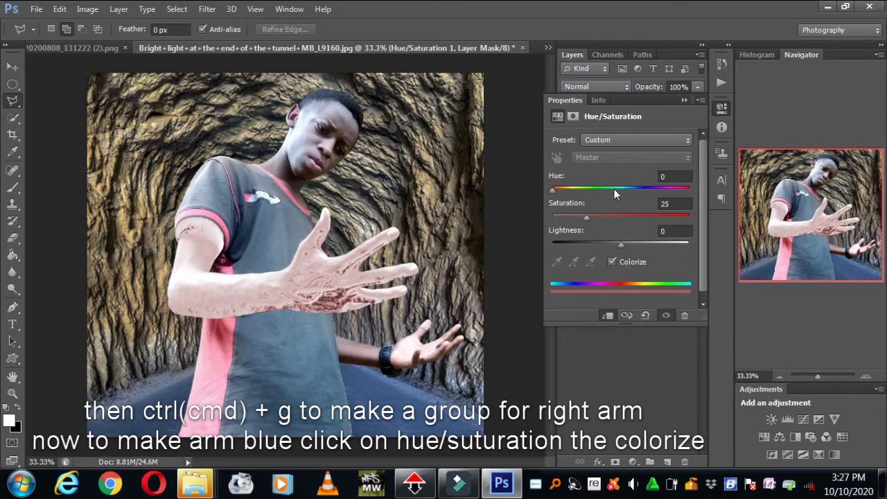
mouse_move(613, 188)
mouse_down()
mouse_move(628, 189)
mouse_move(637, 216)
mouse_up()
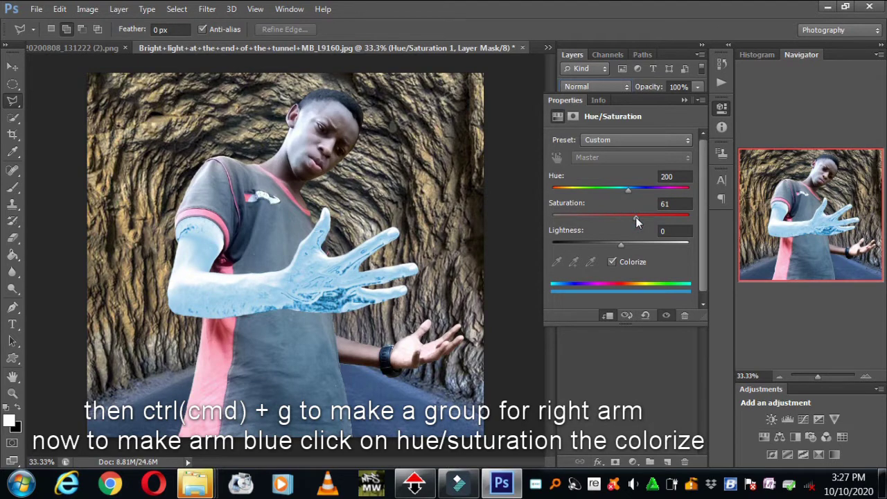
drag(635, 217, 607, 223)
Step: Select the frozen arm layer inside Group 1 and duplicate it
click(722, 108)
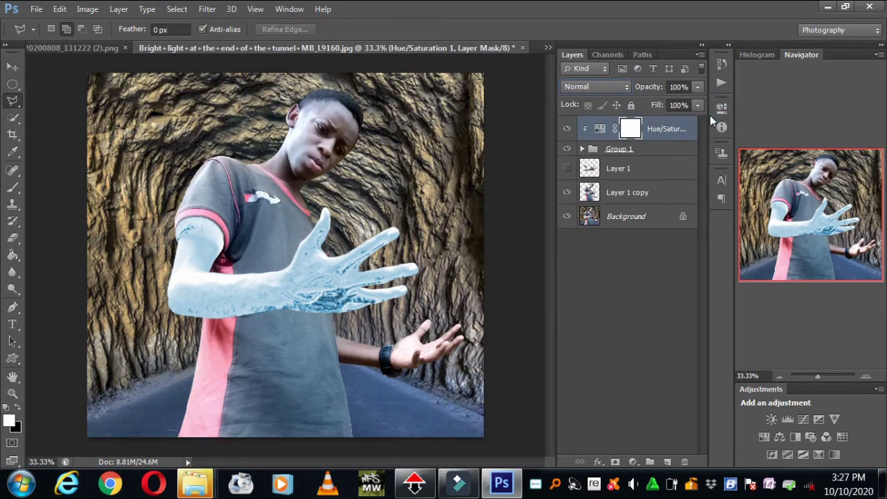
click(566, 129)
click(582, 148)
click(618, 172)
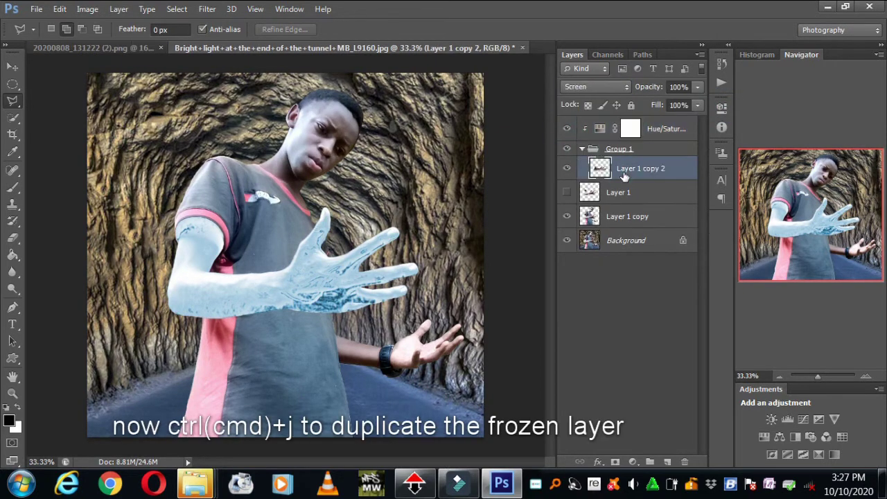
key(ctrl+g)
key(ctrl+z)
key(ctrl+j)
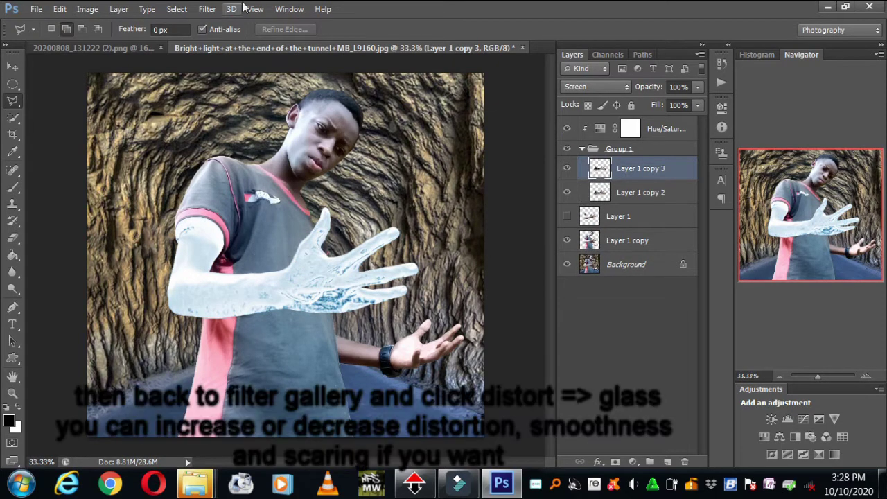
Step: Apply Distort > Glass from the Filter Gallery to the arm copy and zoom in to inspect
click(232, 8)
click(207, 8)
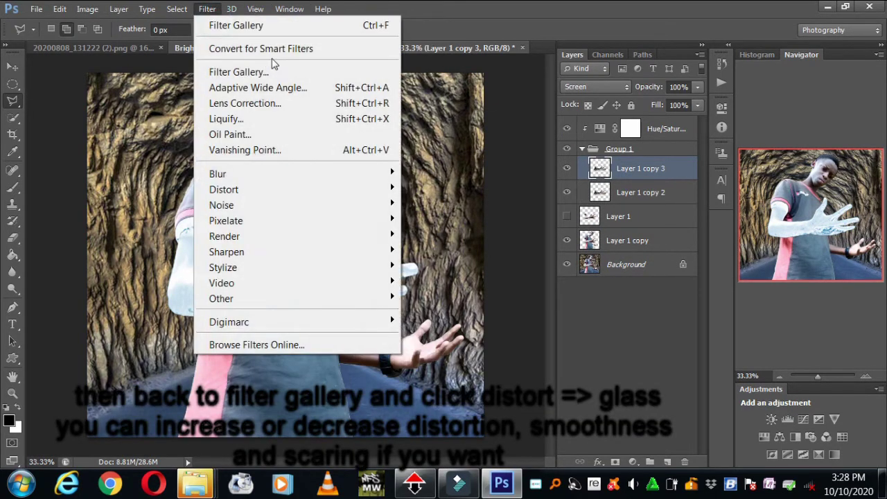
click(271, 72)
click(608, 324)
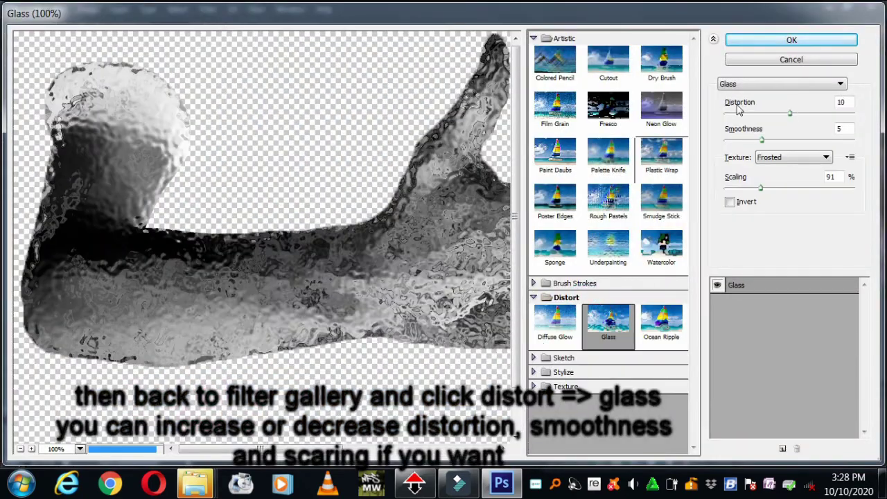
click(776, 41)
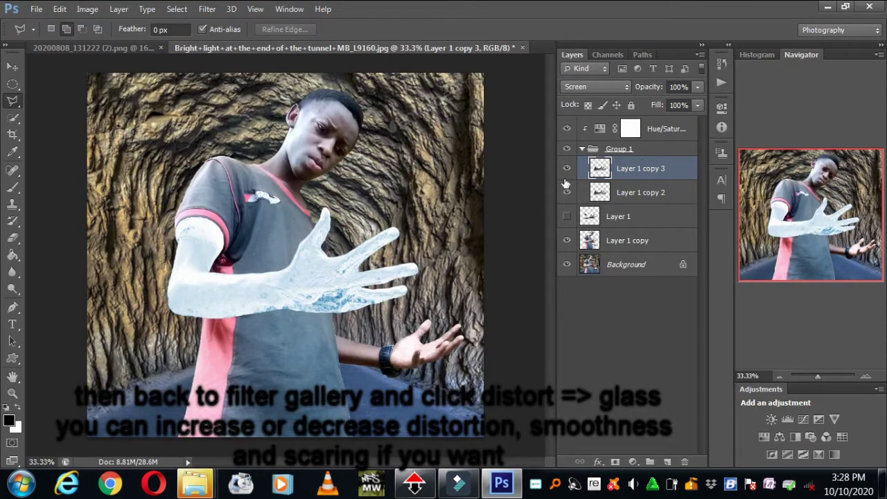
click(866, 375)
drag(824, 218, 773, 217)
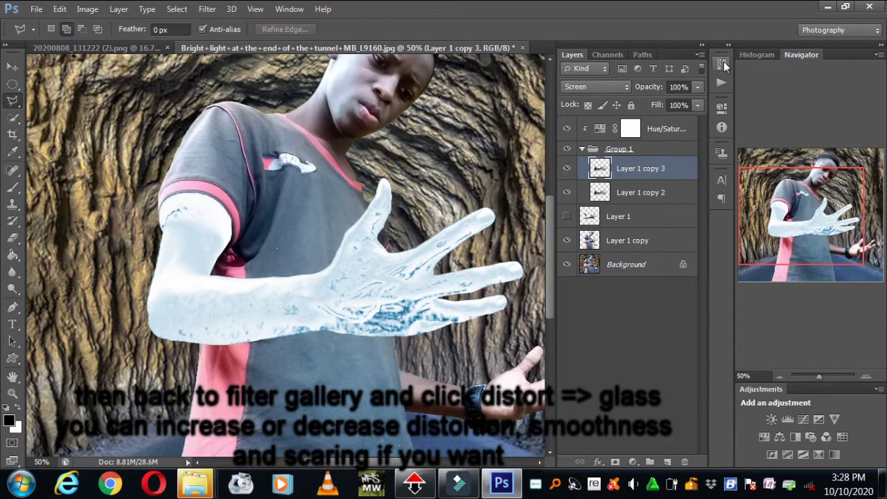
click(722, 64)
click(722, 63)
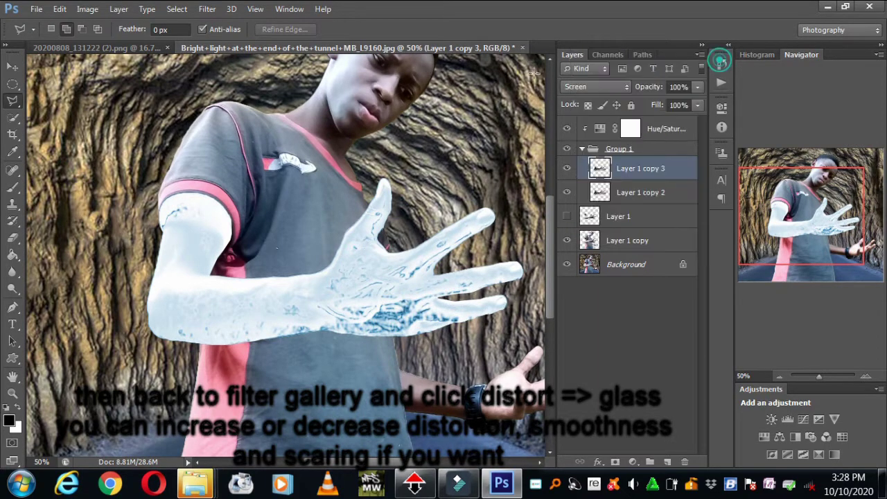
Step: Reapply Glass with Distortion 12 and texture Scaling 200
click(207, 9)
click(239, 72)
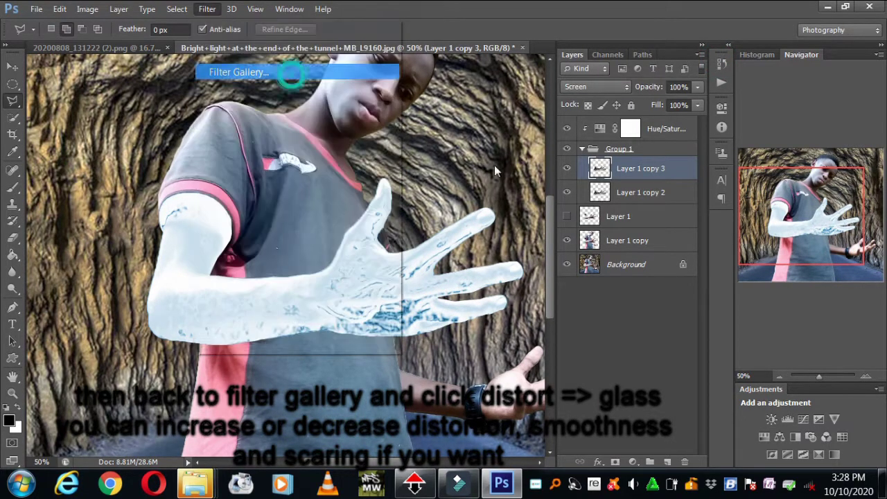
mouse_move(789, 114)
mouse_down()
mouse_move(816, 115)
mouse_move(803, 114)
mouse_up()
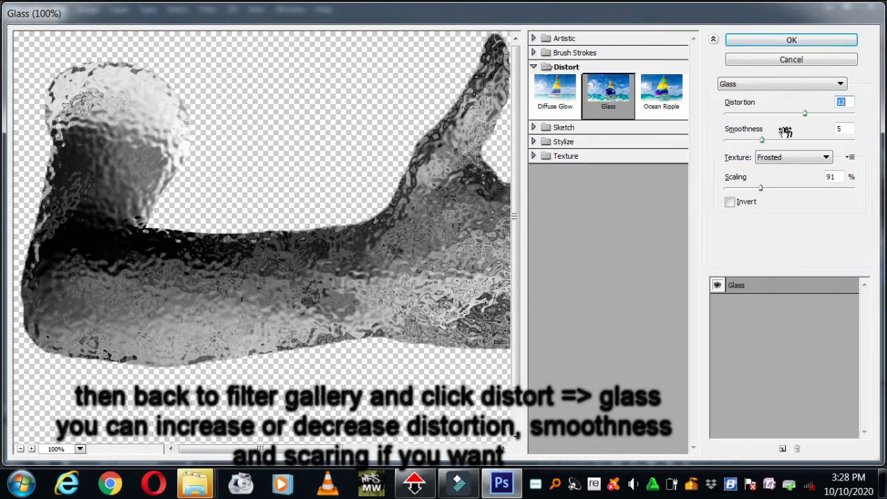
click(762, 141)
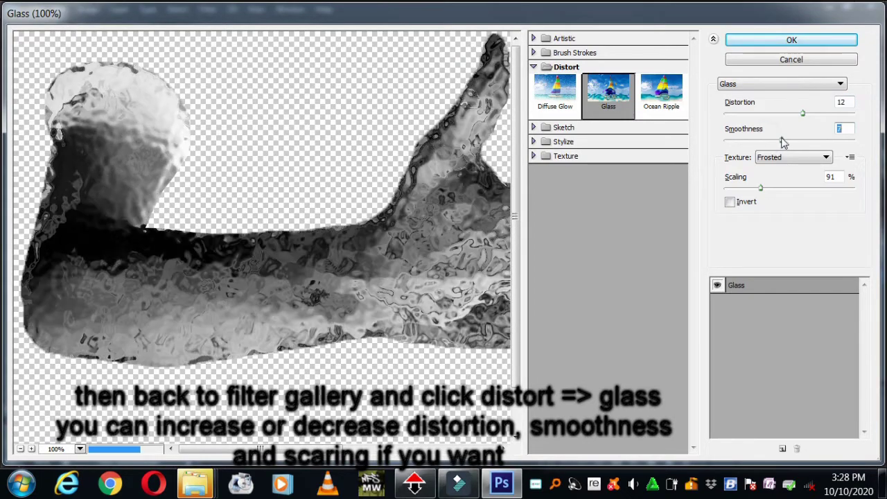
click(759, 189)
drag(755, 190, 856, 189)
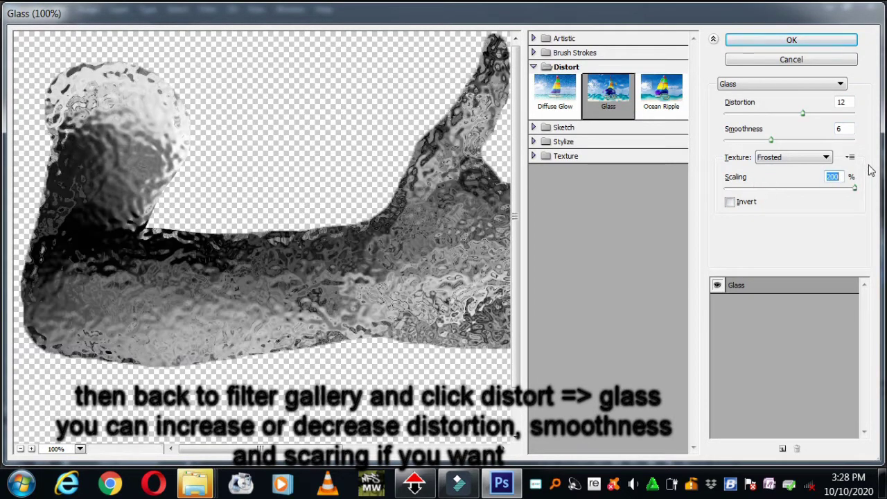
click(782, 40)
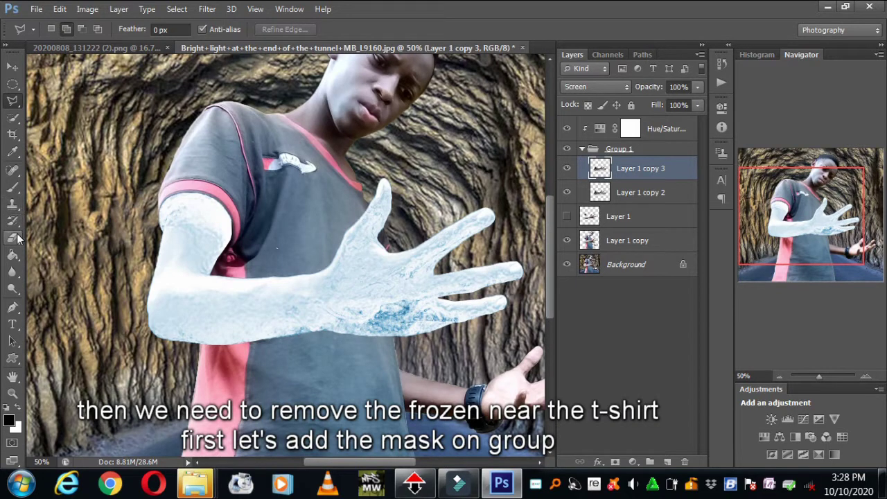
Step: Add a layer mask to Group 1
click(679, 154)
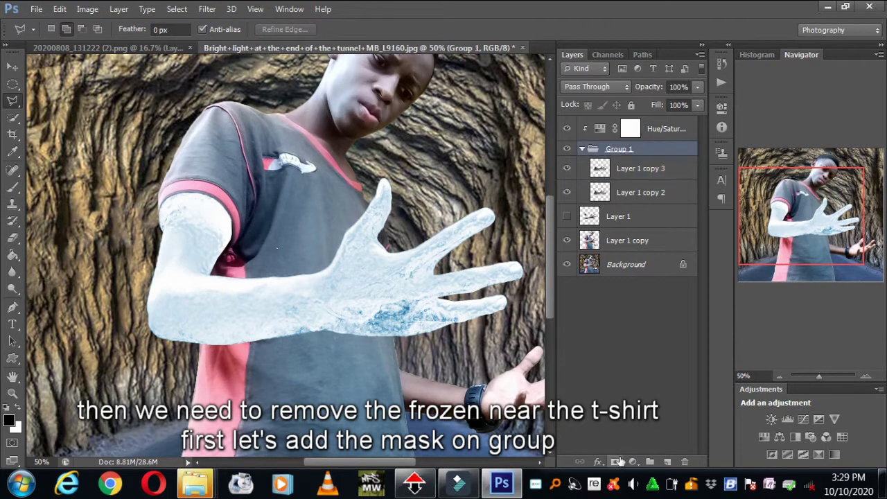
click(615, 461)
key(ctrl+i)
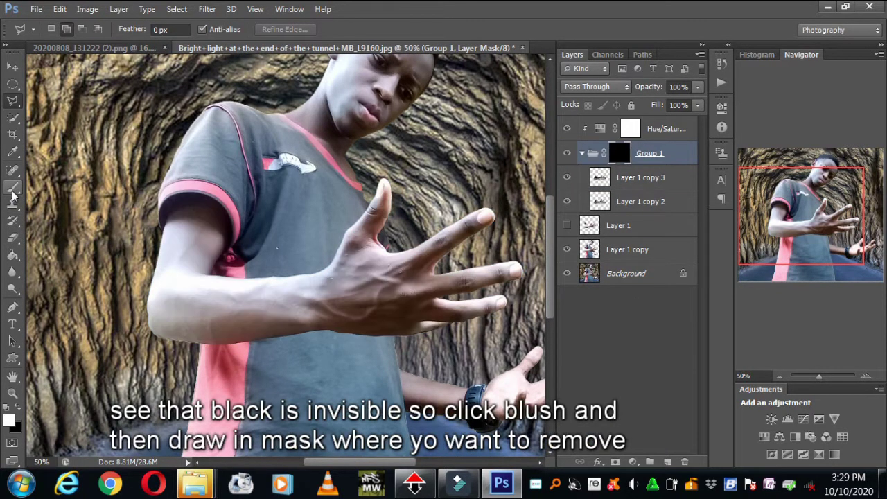
key(ctrl+z)
Step: Paint black at 100% flow on the mask to hide frost near the sleeve, then collapse Group 1
click(13, 187)
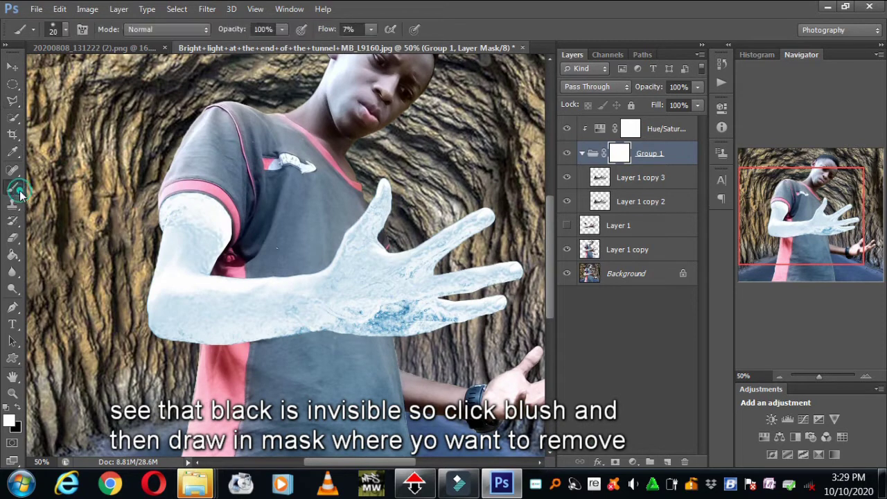
click(19, 410)
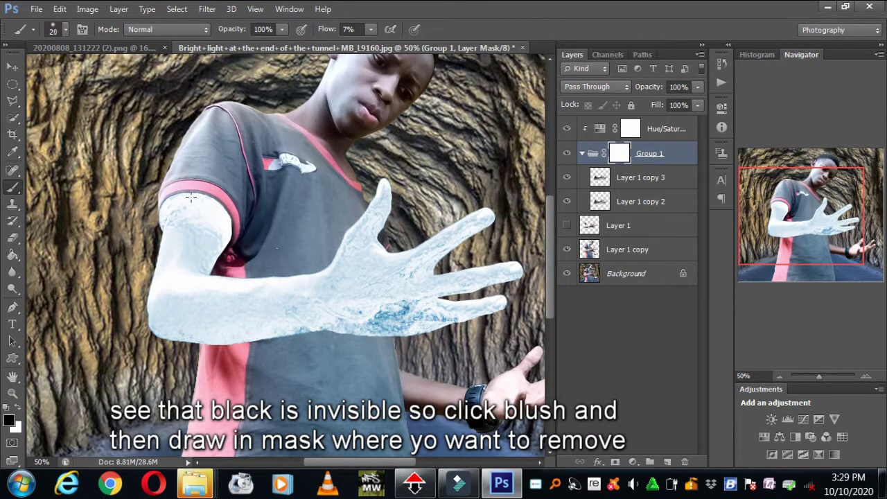
click(371, 29)
drag(395, 50, 437, 46)
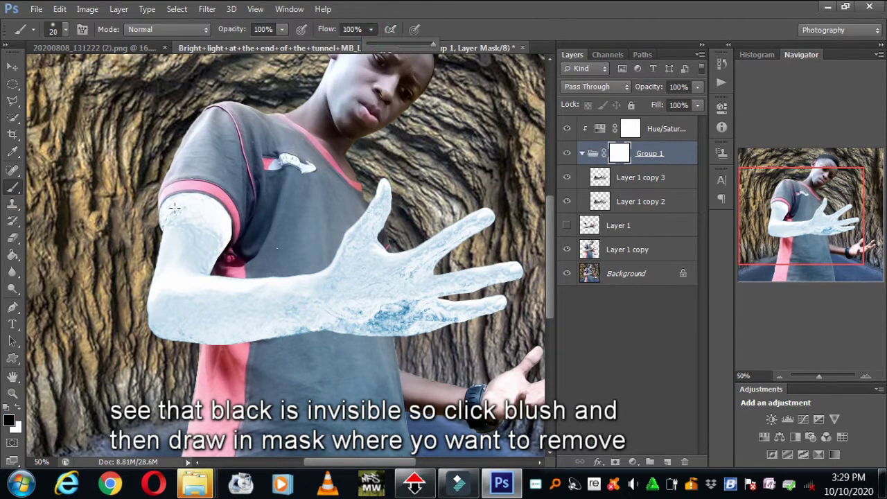
key(bracketright)
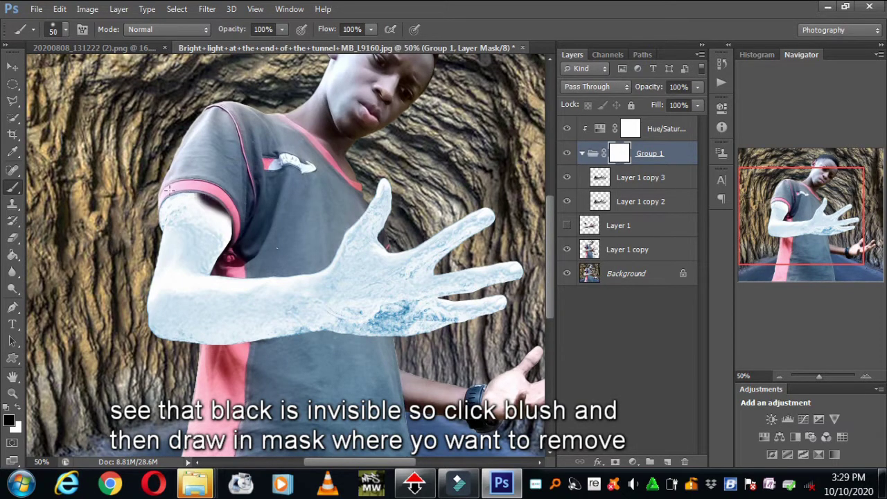
drag(218, 218, 138, 208)
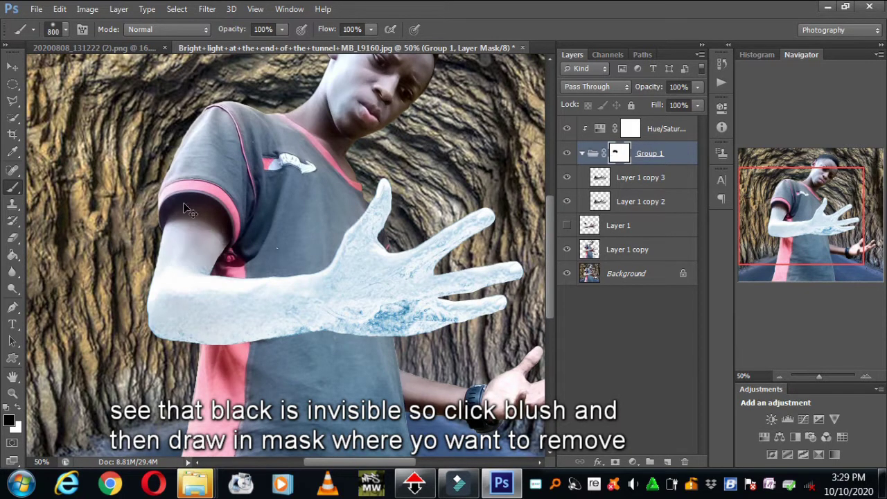
drag(201, 243, 190, 150)
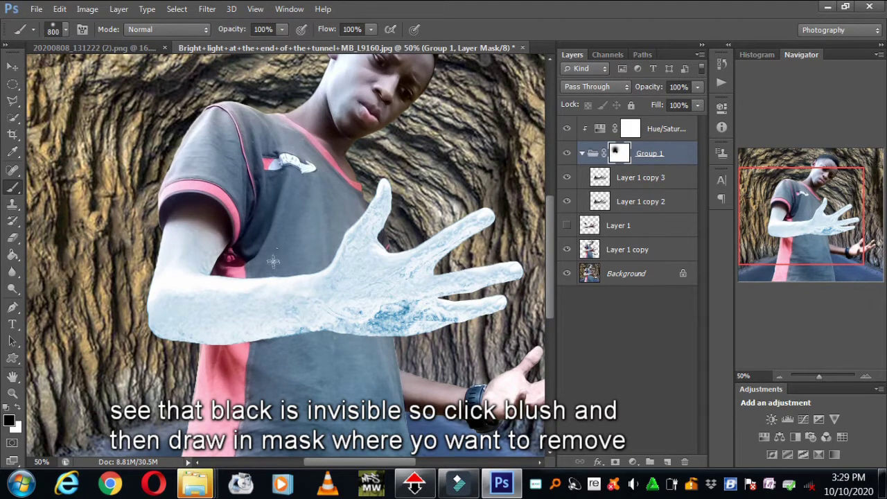
click(247, 176)
click(248, 176)
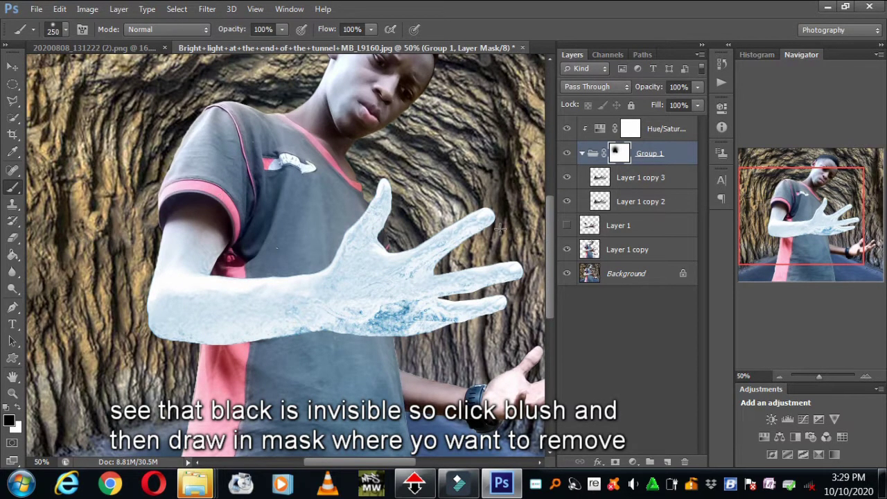
drag(813, 217, 832, 235)
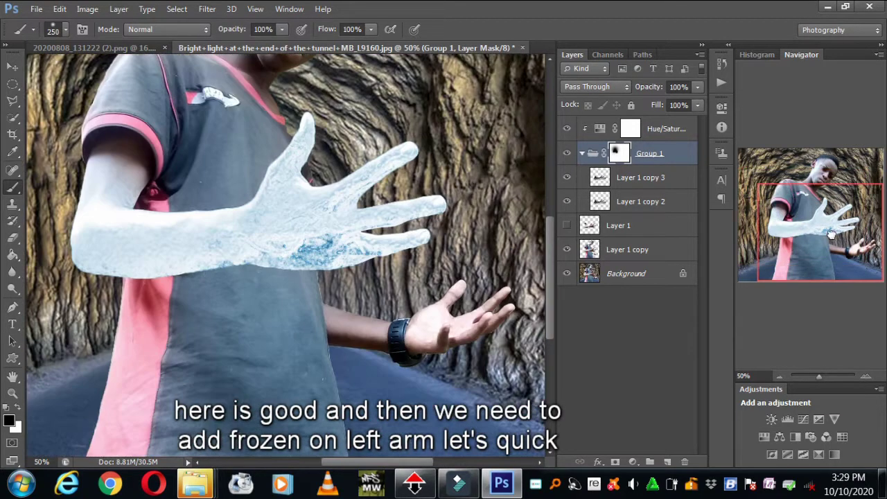
click(582, 154)
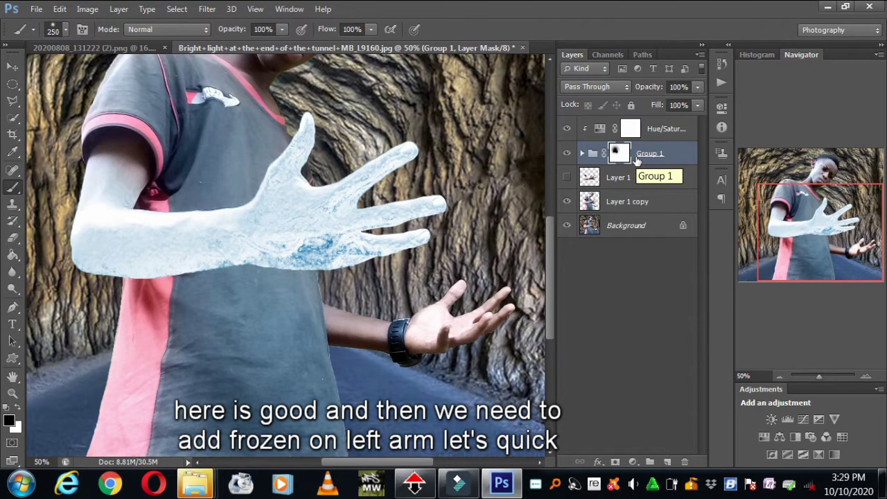
Step: Lasso the left forearm and hand on Layer 1 copy and place the copy above Layer 1
click(12, 101)
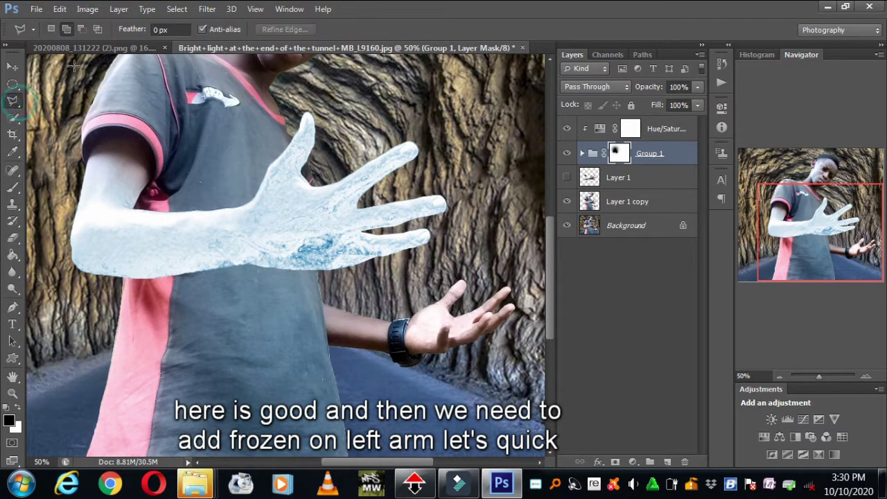
click(588, 201)
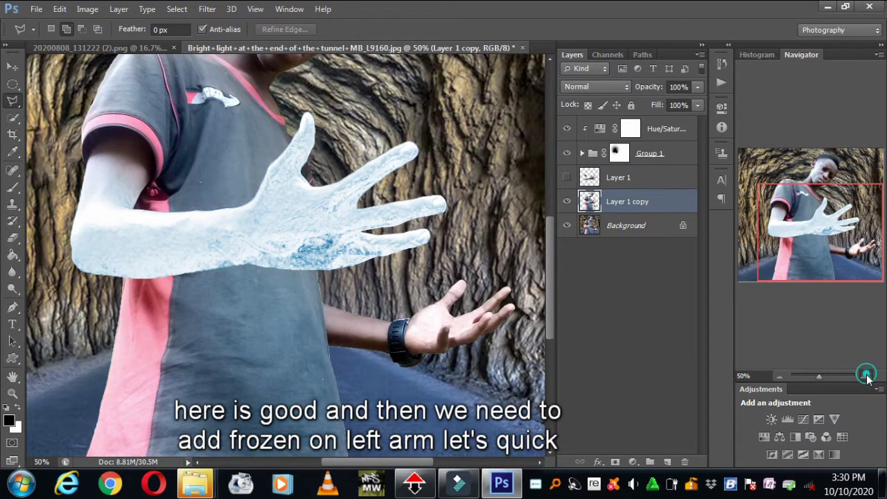
key(ctrl+plus)
key(ctrl+plus)
key(ctrl+plus)
click(146, 210)
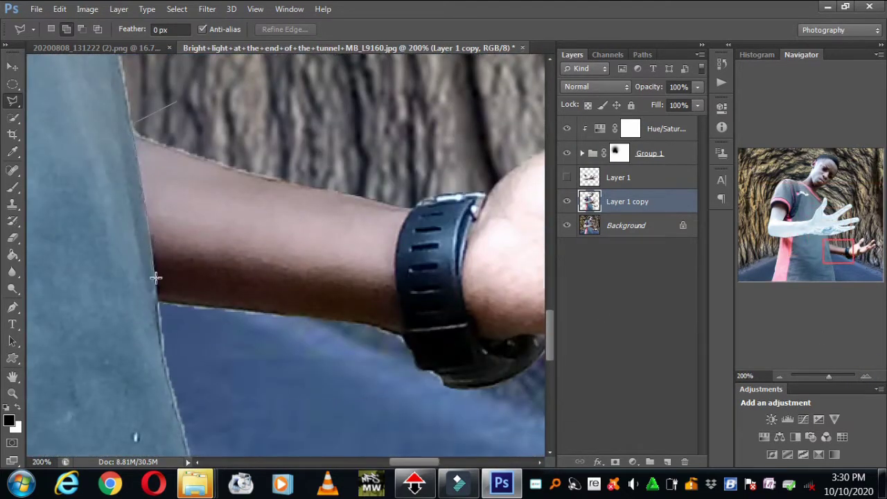
click(158, 305)
click(401, 316)
click(498, 169)
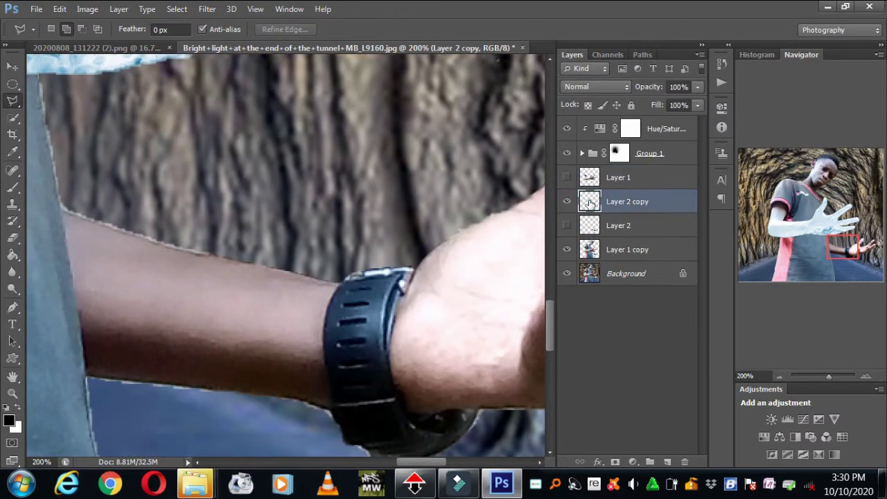
drag(610, 201, 604, 181)
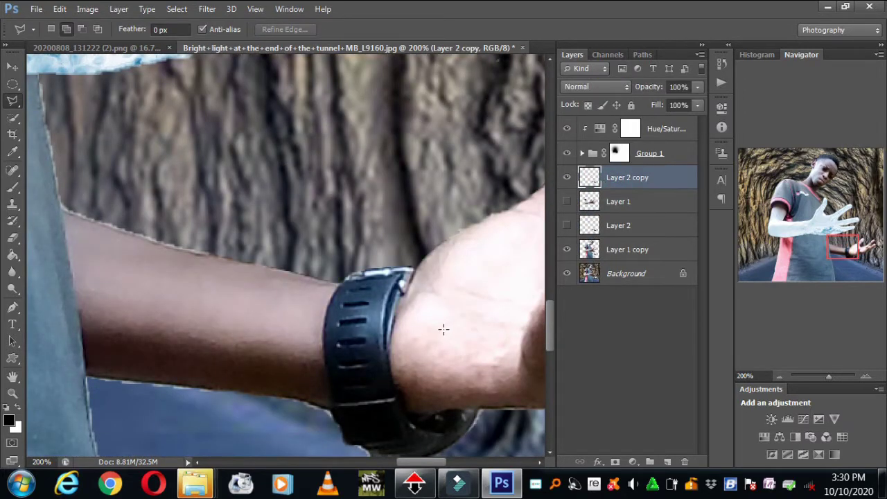
Step: Apply Artistic > Plastic Wrap from the Filter Gallery to the left arm copy
click(207, 9)
click(236, 71)
click(651, 52)
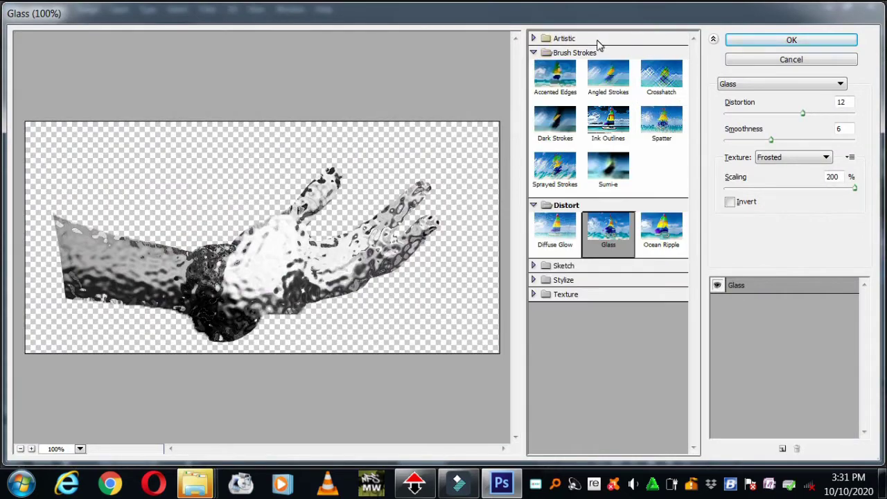
click(593, 39)
click(661, 155)
key(Tab)
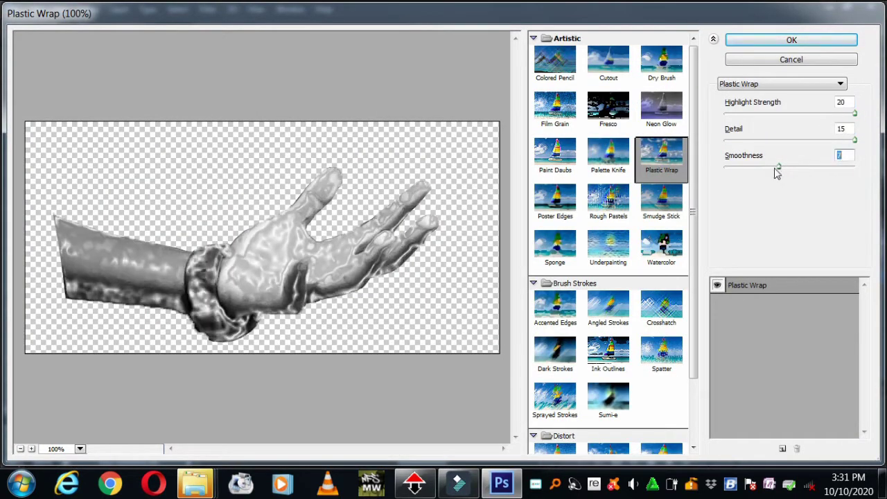
click(791, 40)
click(780, 376)
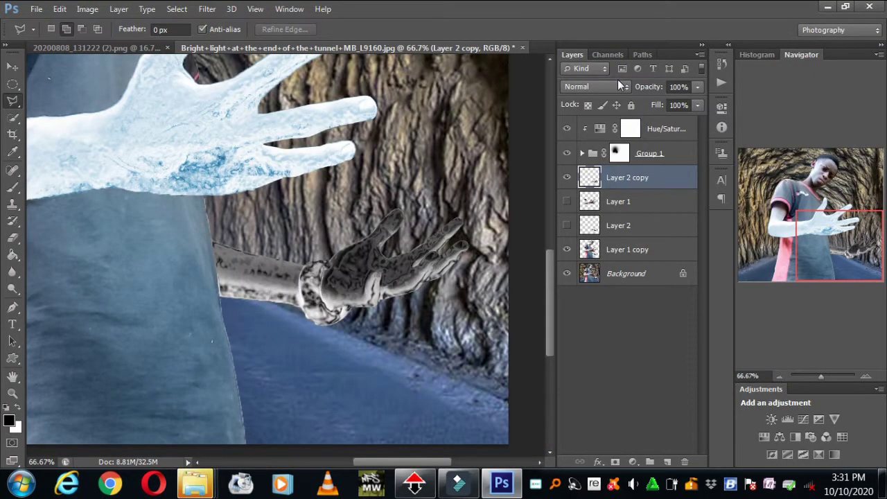
Step: Clip the blue Hue/Saturation tint to the left arm, group it as Group 2, and duplicate the arm layer
right_click(658, 179)
click(434, 248)
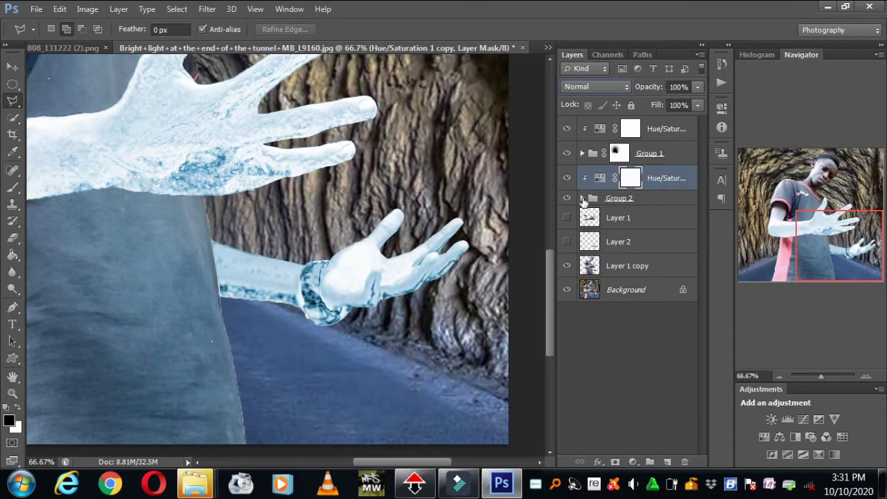
key(ctrl+g)
key(ctrl+j)
Step: Apply the Glass filter to the left arm duplicate, then collapse and hide Group 2 to compare
click(206, 9)
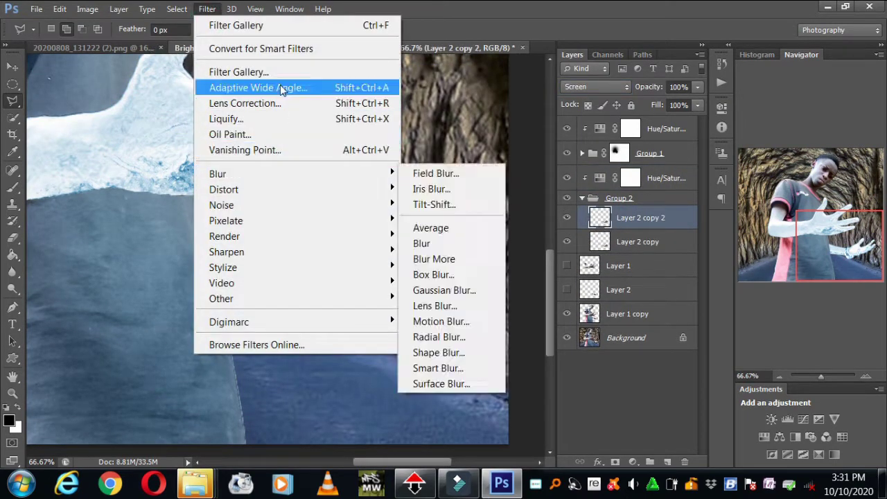
click(238, 72)
click(791, 39)
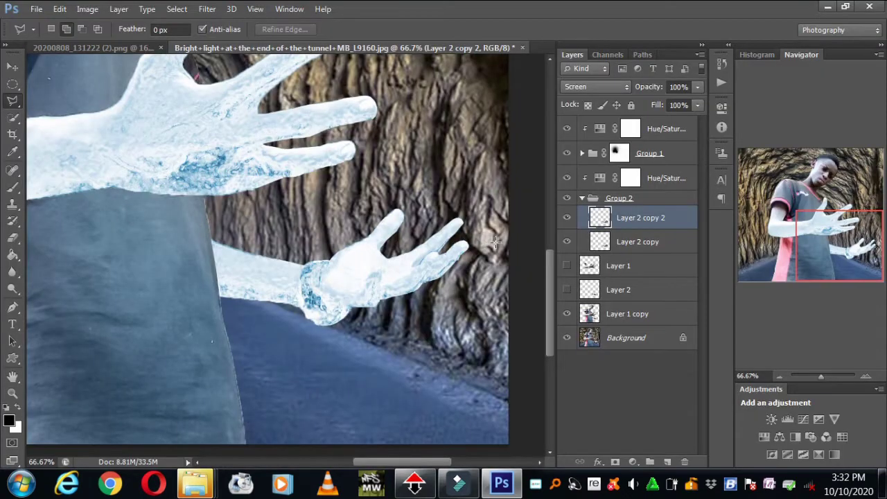
key(ctrl+minus)
key(ctrl+minus)
key(ctrl+minus)
click(582, 198)
click(567, 178)
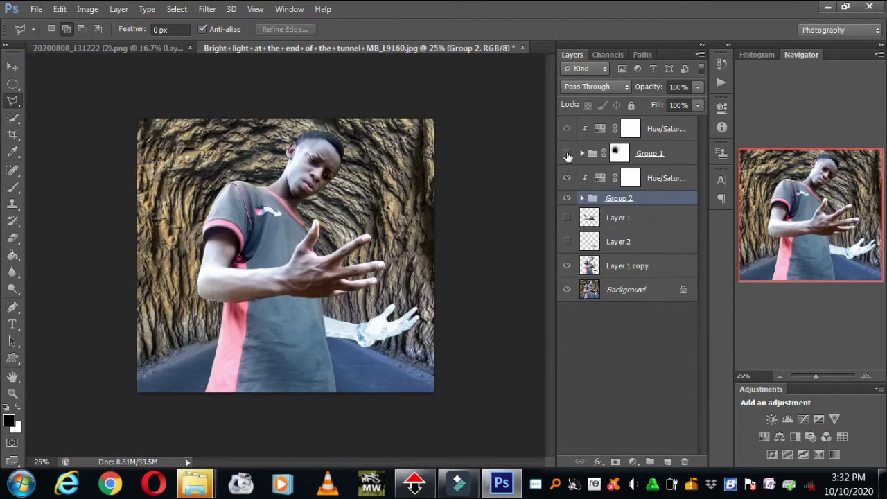
Step: Show Group 2 again and add a new empty layer above the blue tint layer
click(568, 198)
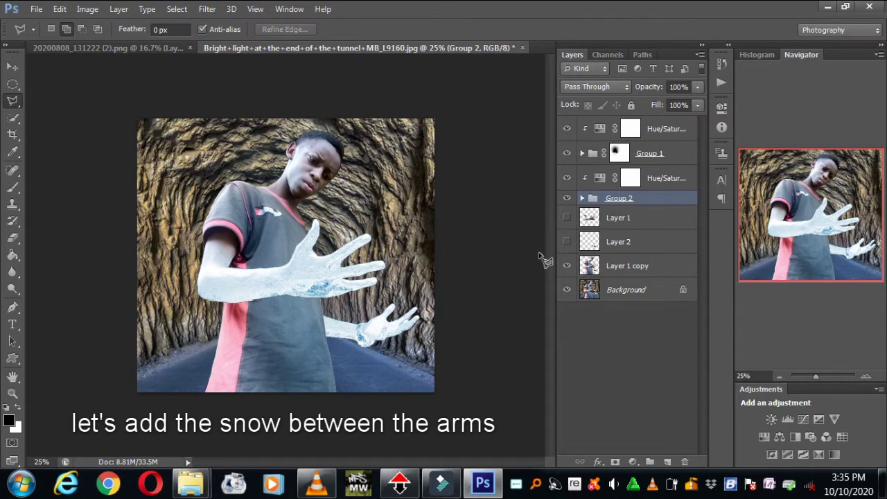
click(672, 131)
click(665, 178)
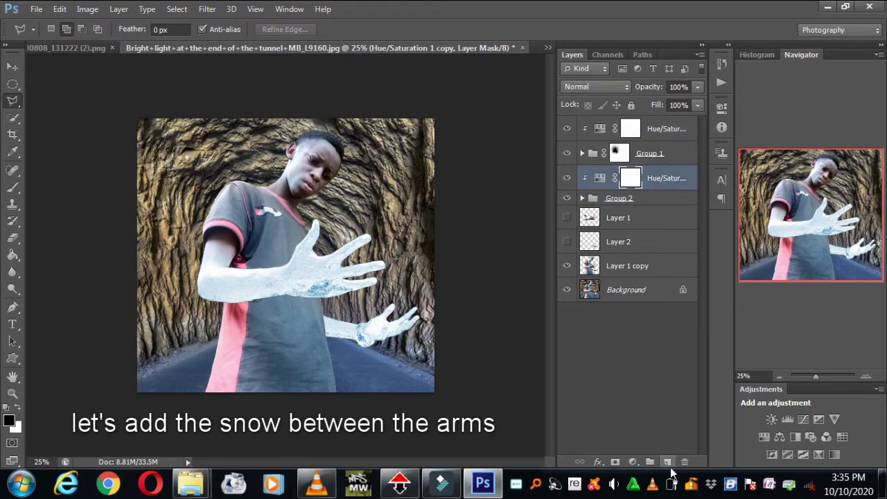
click(667, 461)
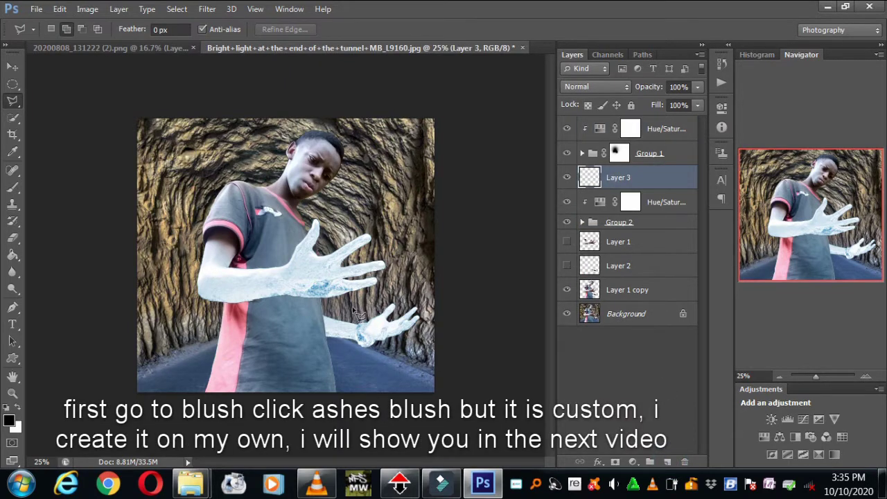
Step: Choose the custom 'ashes 2' brush preset, cancelling the rename dialog
click(13, 189)
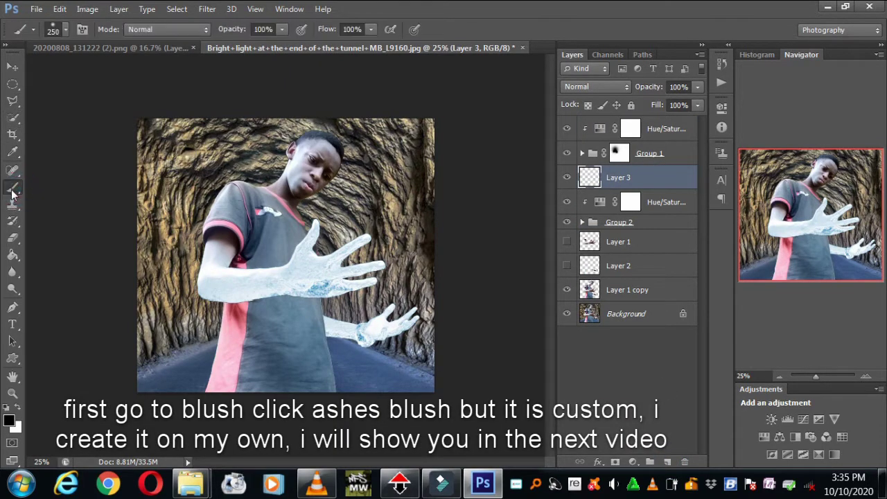
click(66, 30)
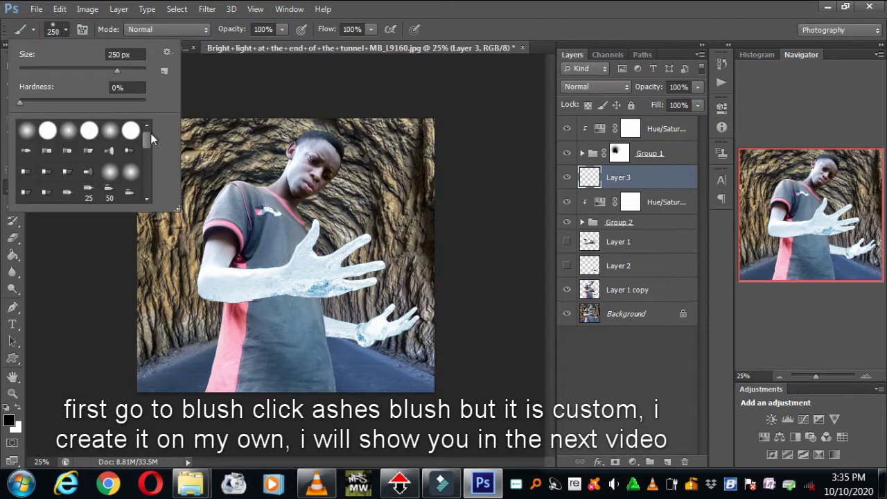
scroll(150, 133, down, 5)
scroll(147, 193, down, 2)
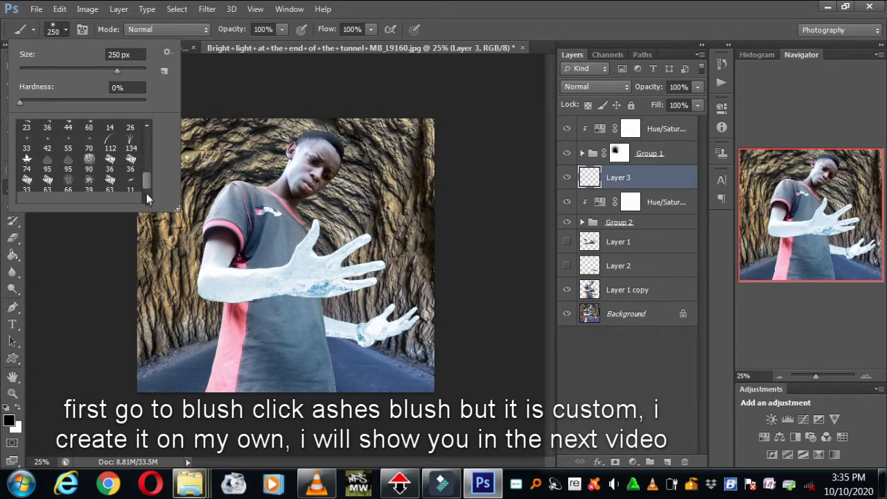
scroll(146, 180, down, 1)
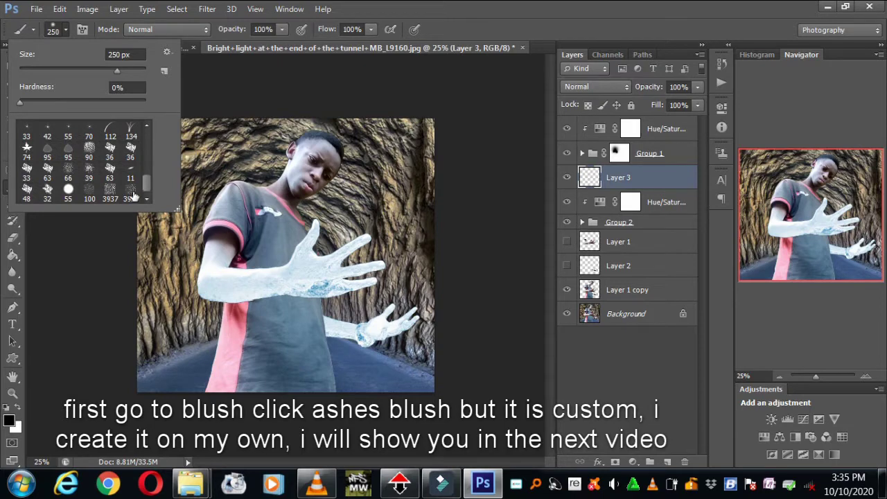
click(132, 196)
right_click(133, 198)
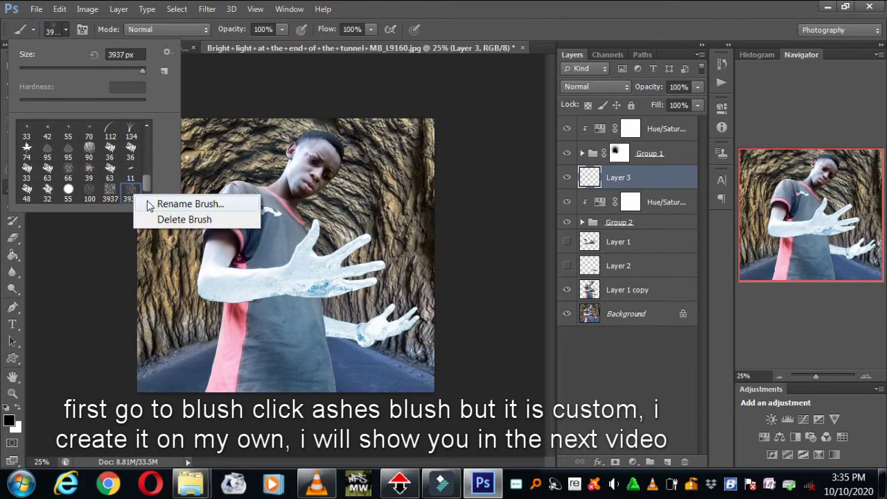
click(186, 204)
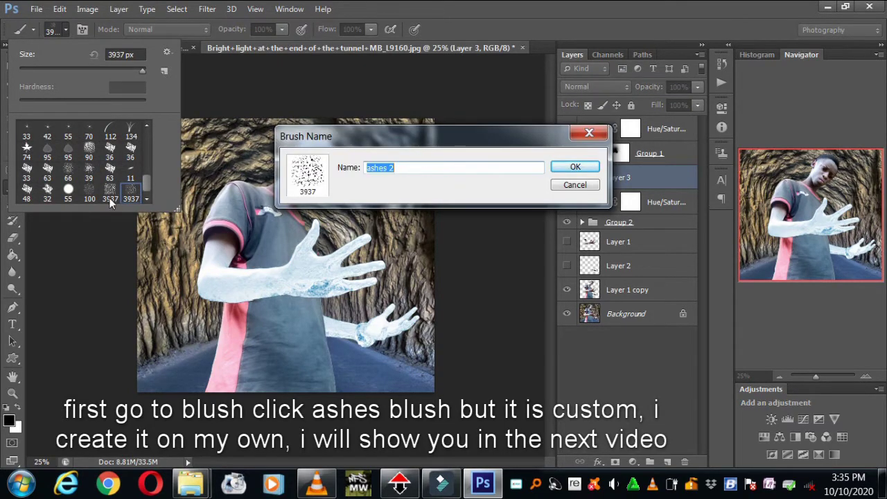
click(574, 185)
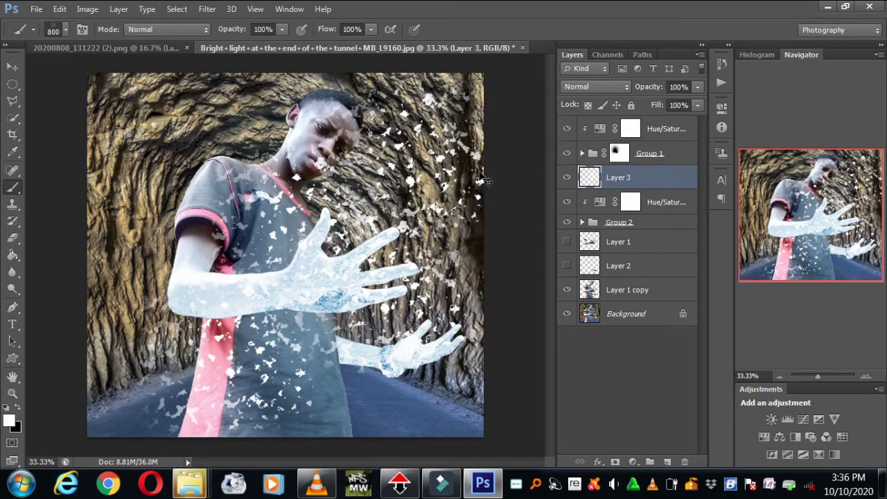
Step: Free-transform the specks layer: rotate slightly, shrink to about half, and move over the raised hand
key(ctrl+t)
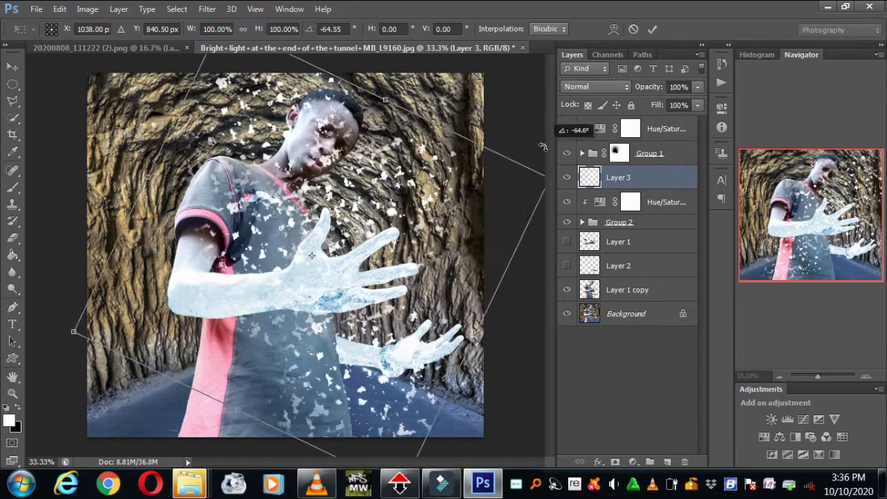
drag(498, 409, 527, 159)
click(133, 77)
drag(134, 77, 316, 264)
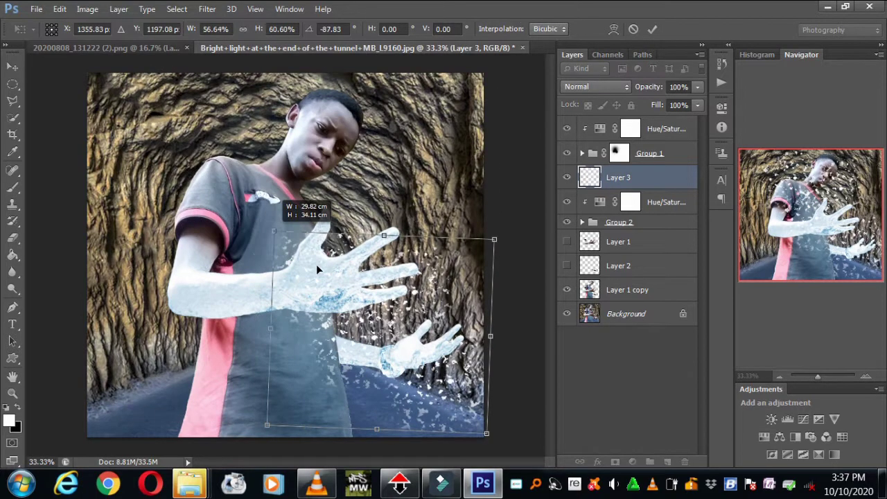
drag(428, 322, 384, 275)
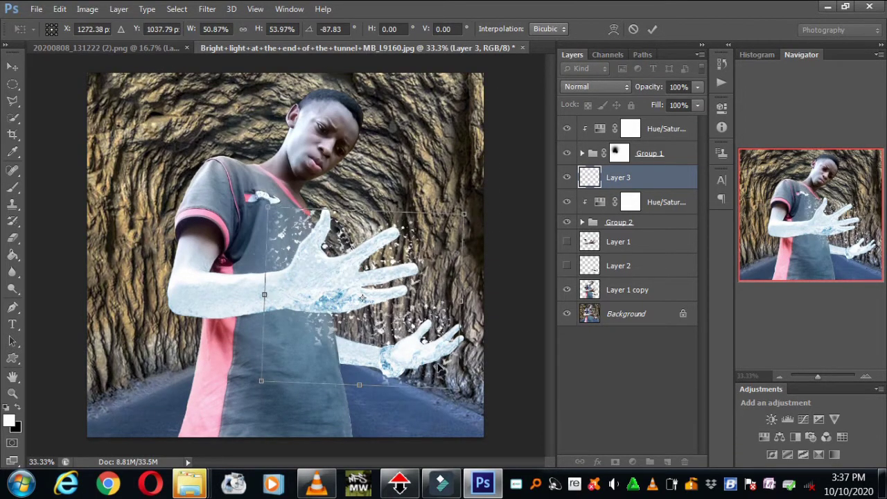
Step: Warp the specks to curve around the raised hand and commit the transform
click(613, 29)
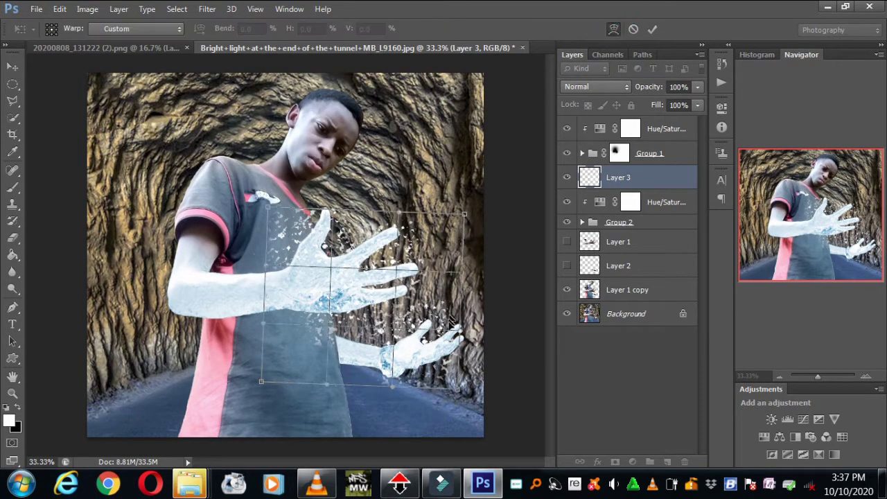
drag(458, 239, 421, 336)
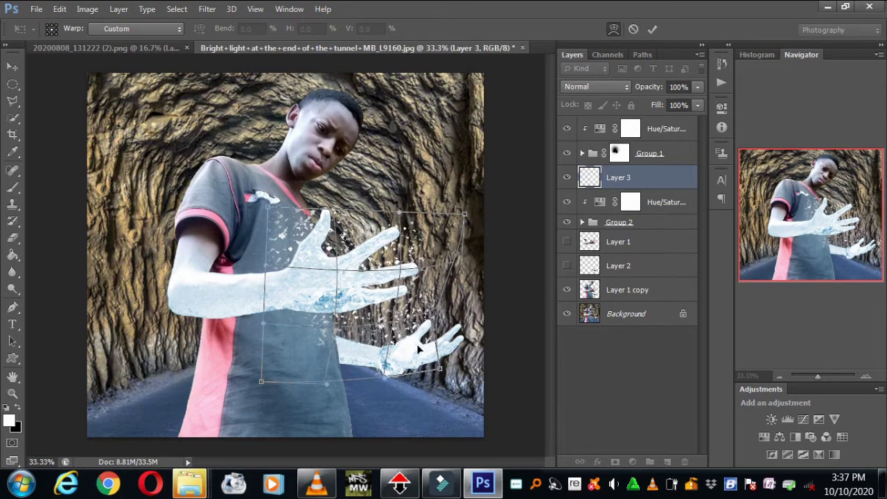
mouse_move(311, 241)
mouse_down()
mouse_move(348, 272)
mouse_move(367, 311)
mouse_up()
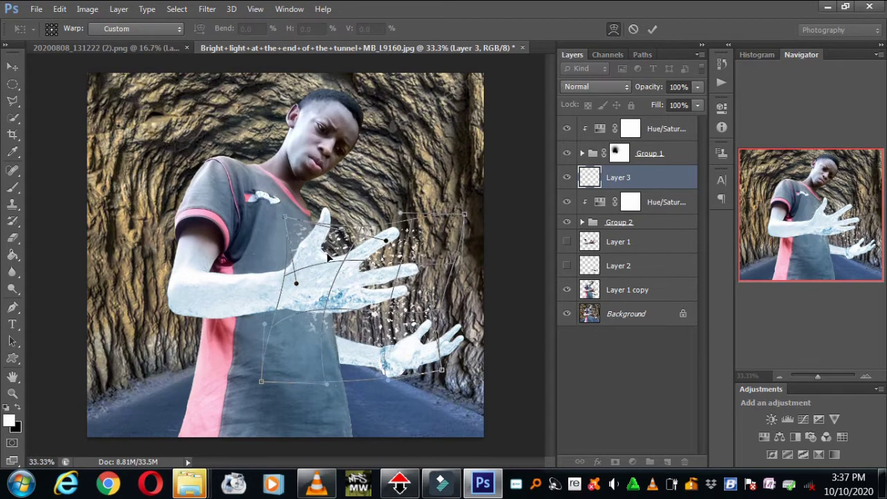
drag(326, 252, 347, 267)
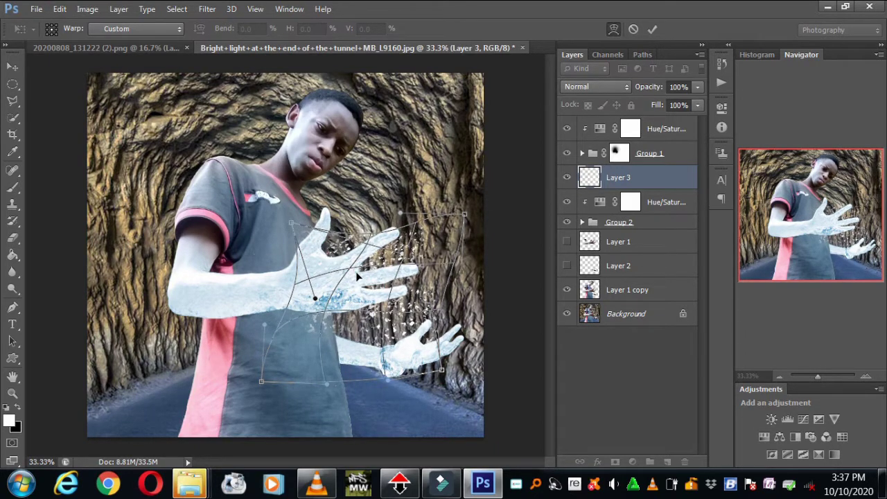
drag(416, 328, 428, 302)
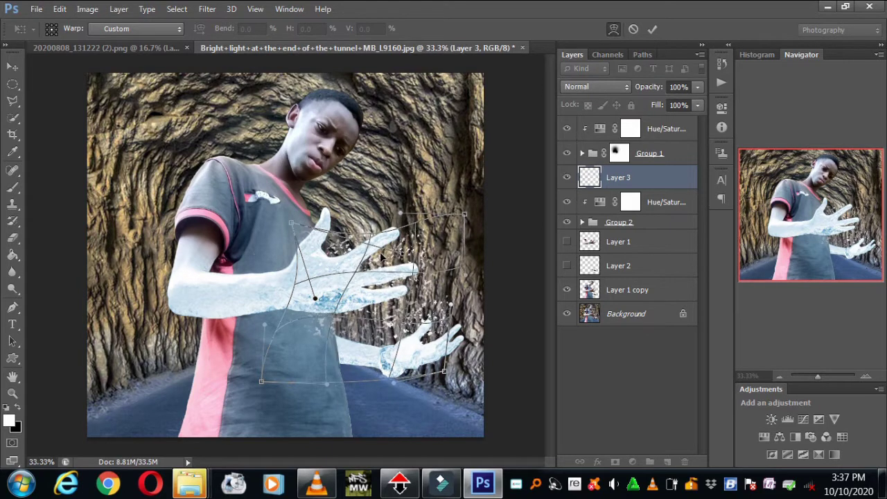
mouse_move(379, 253)
mouse_down()
mouse_move(299, 245)
mouse_move(352, 320)
mouse_up()
drag(397, 296, 394, 323)
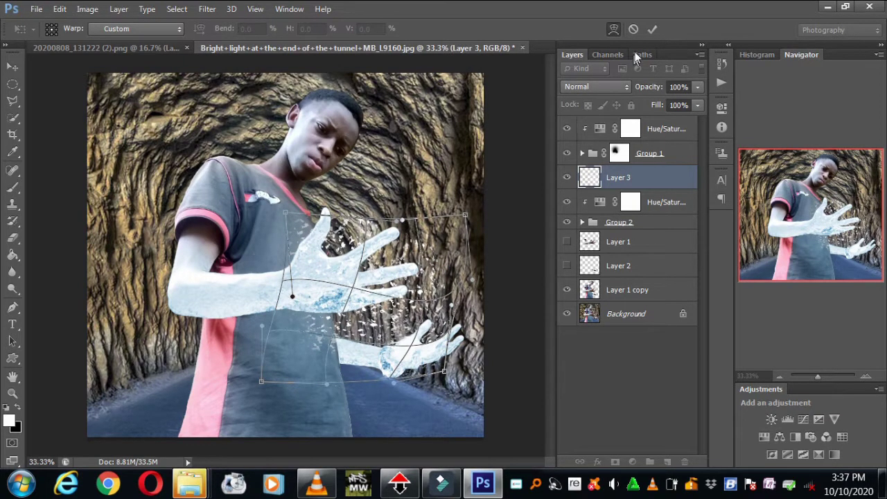
click(652, 29)
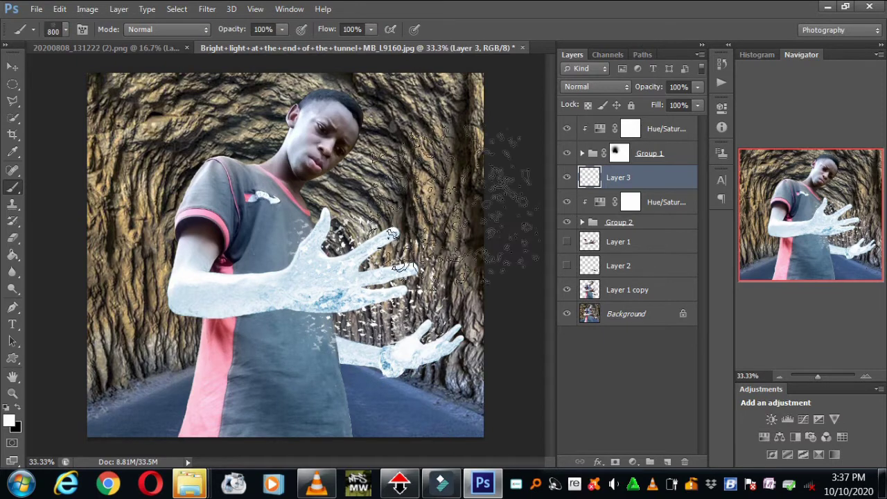
Step: Move Layer 1 above Layer 3 and show it, select Layer 3, and open Group 1's Layer Style
click(11, 119)
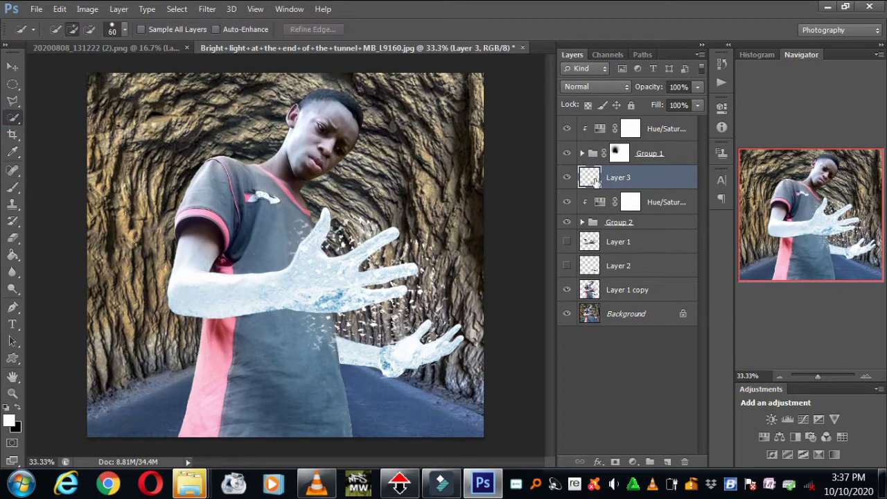
drag(601, 249, 597, 174)
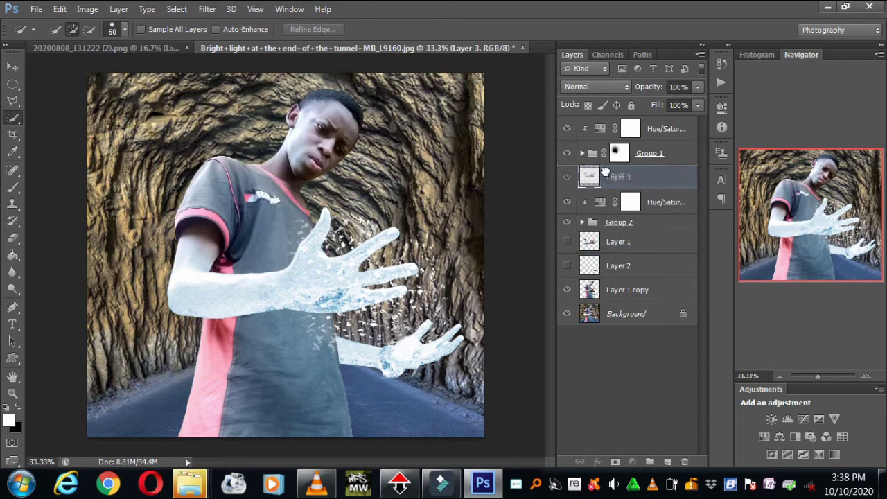
click(566, 177)
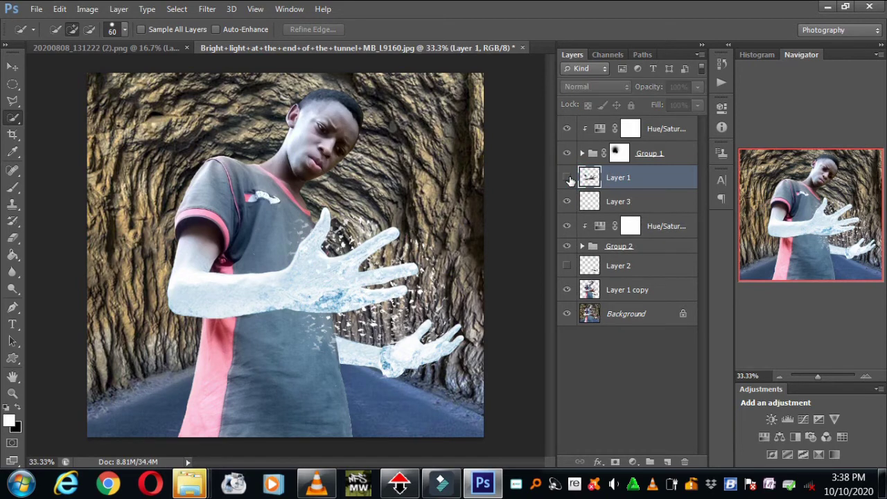
click(604, 201)
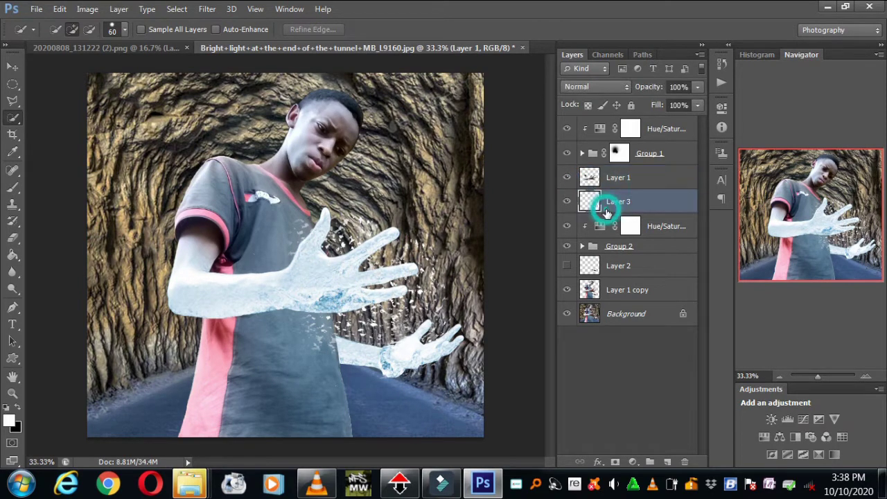
double_click(673, 154)
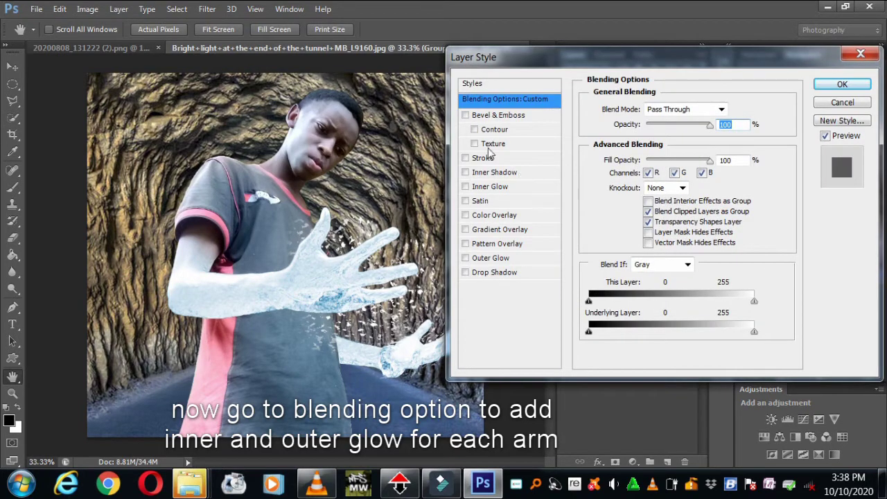
Step: Turn on Outer Glow for the arms with a bright blue glow colour
click(489, 257)
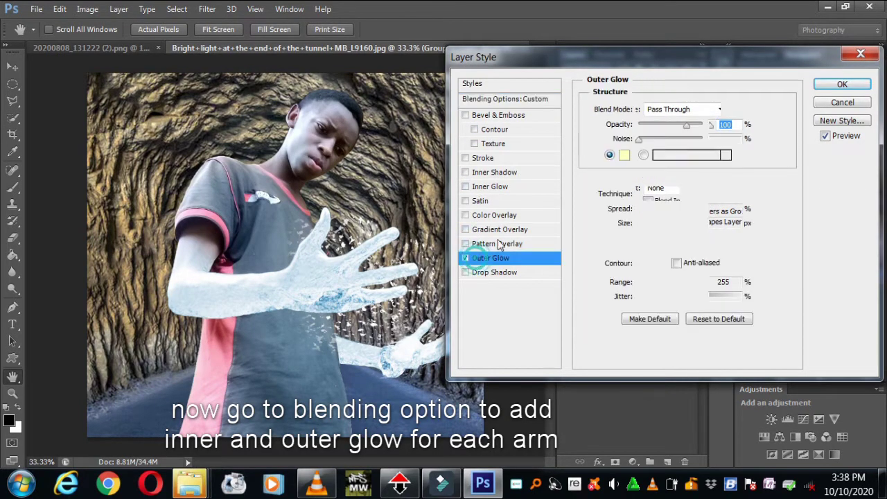
click(623, 155)
click(721, 159)
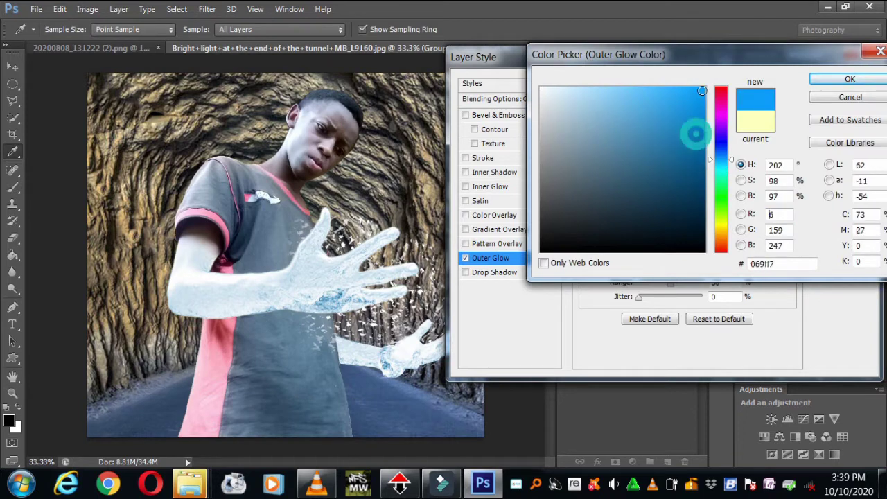
drag(693, 133, 701, 95)
click(850, 79)
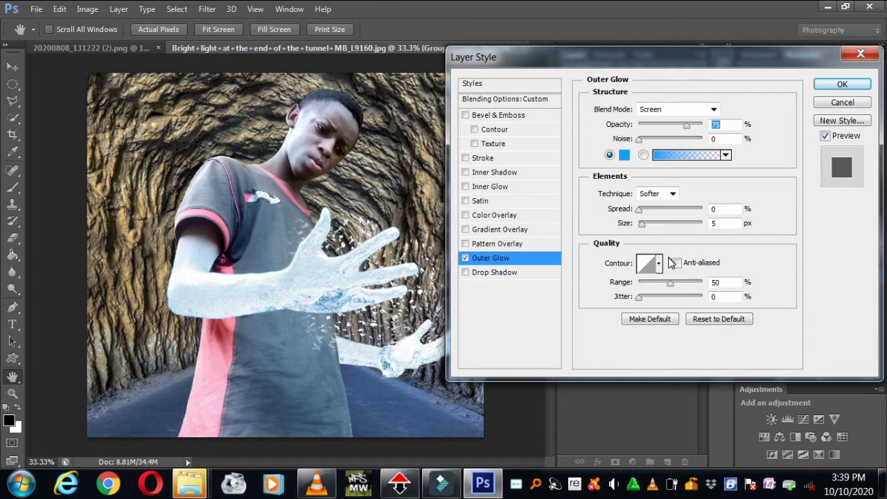
Step: Set the outer glow to 150 px size and about 82% opacity, then enable Inner Glow
drag(641, 223, 663, 229)
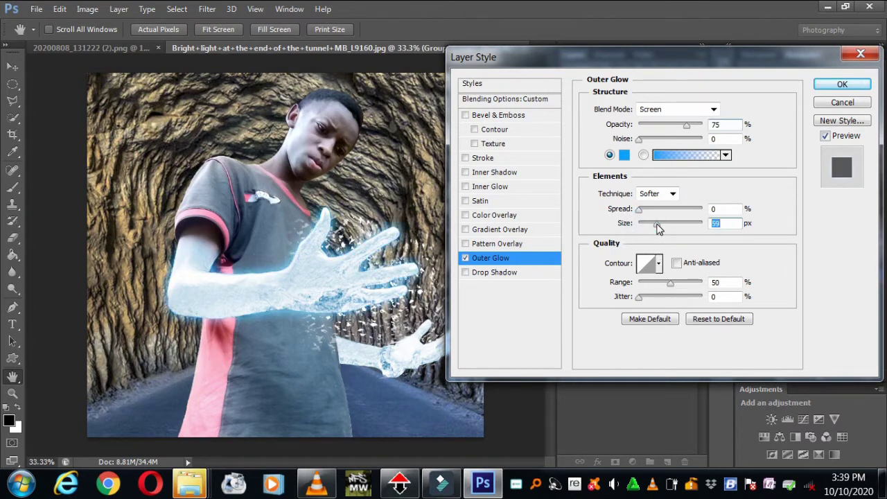
drag(687, 125, 703, 126)
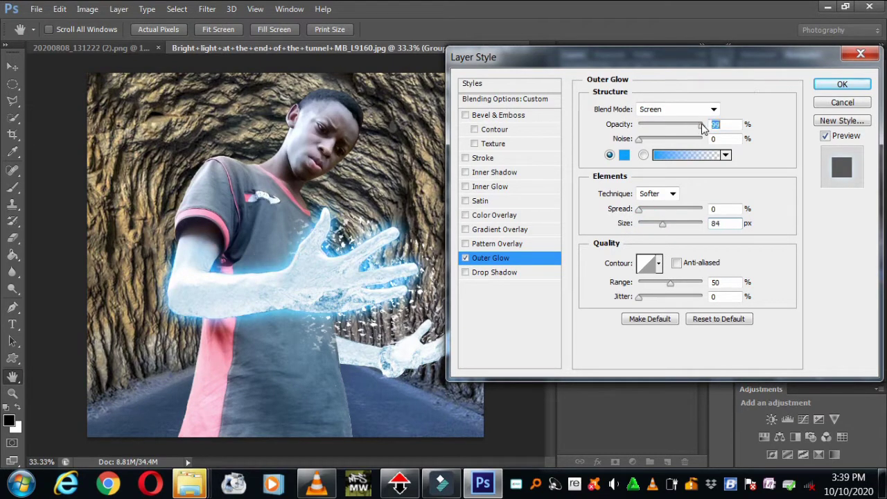
drag(664, 229, 679, 230)
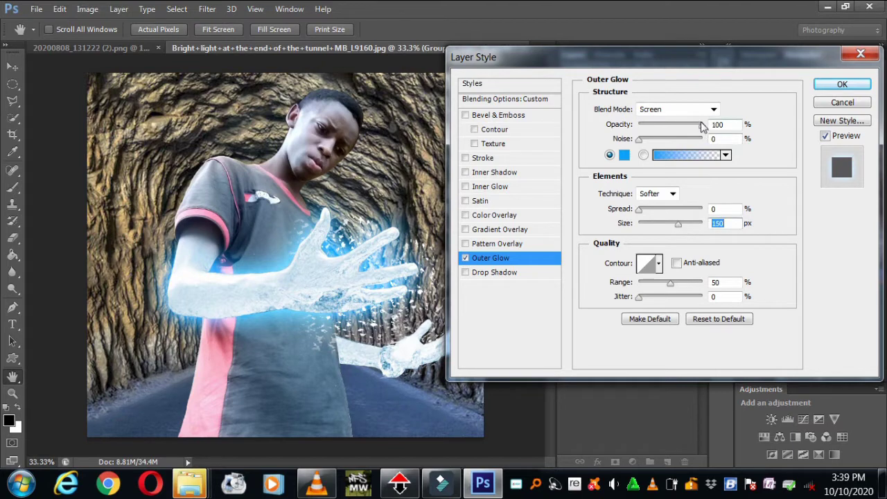
drag(701, 123, 679, 129)
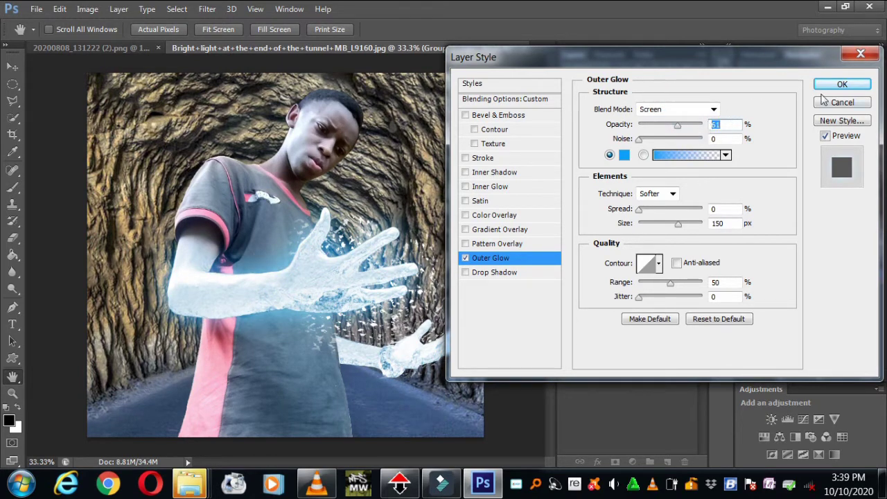
click(508, 187)
Step: Set the inner glow colour to a saturated blue
click(624, 156)
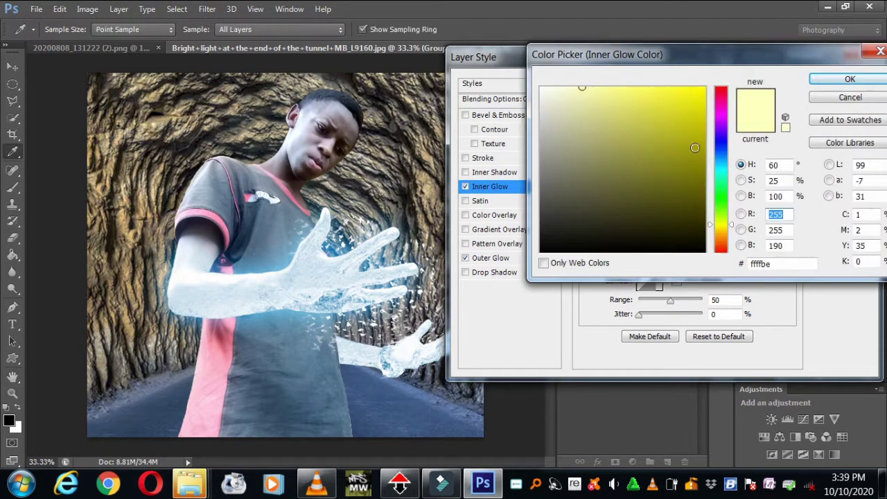
click(331, 294)
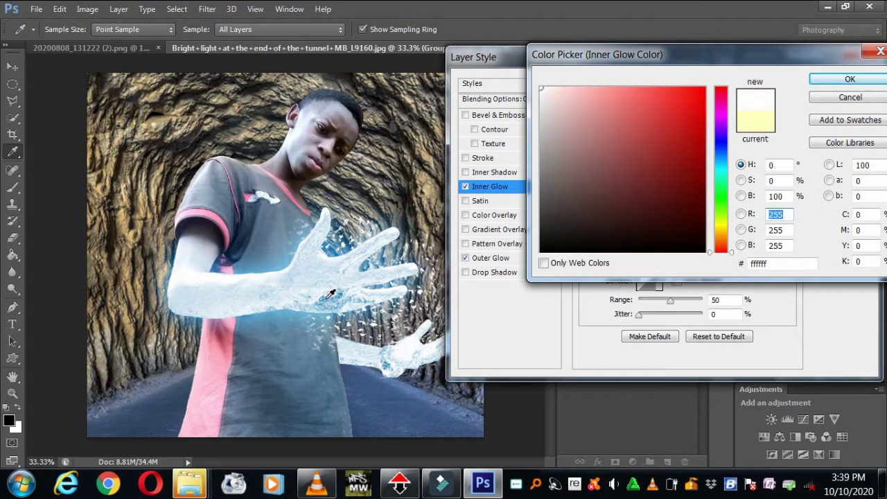
click(724, 158)
click(698, 92)
drag(724, 157, 726, 161)
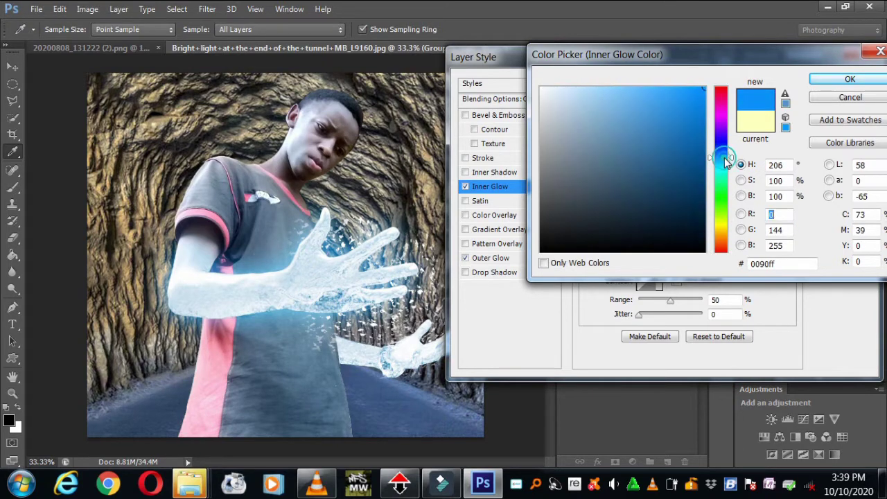
click(832, 79)
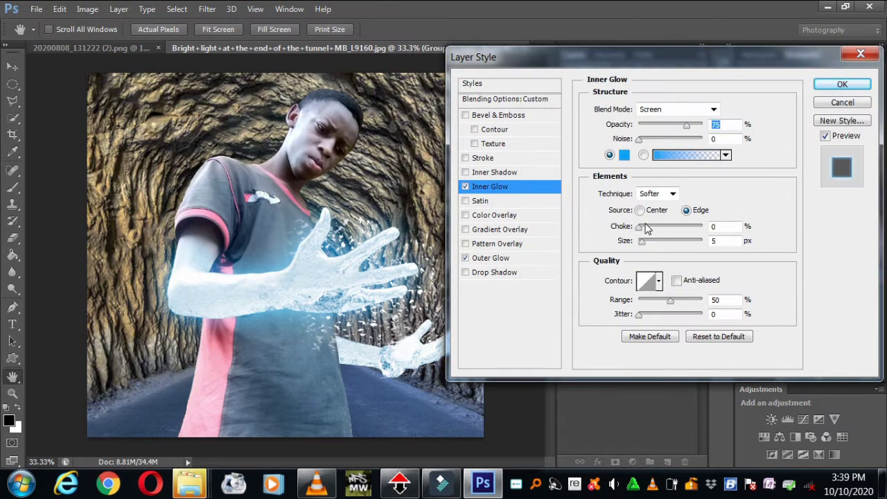
Step: Make the inner glow radiate from Center at 172 px size and 92% opacity
click(640, 211)
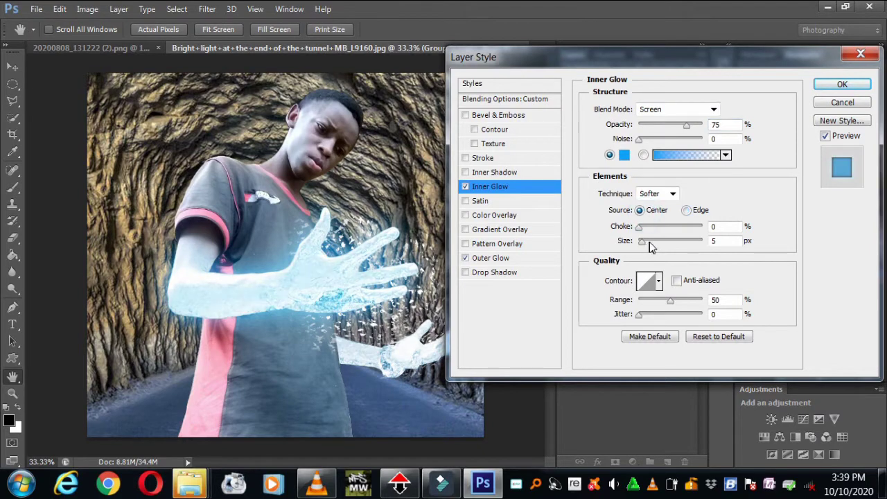
mouse_move(643, 241)
mouse_down()
mouse_move(699, 247)
mouse_move(683, 243)
mouse_up()
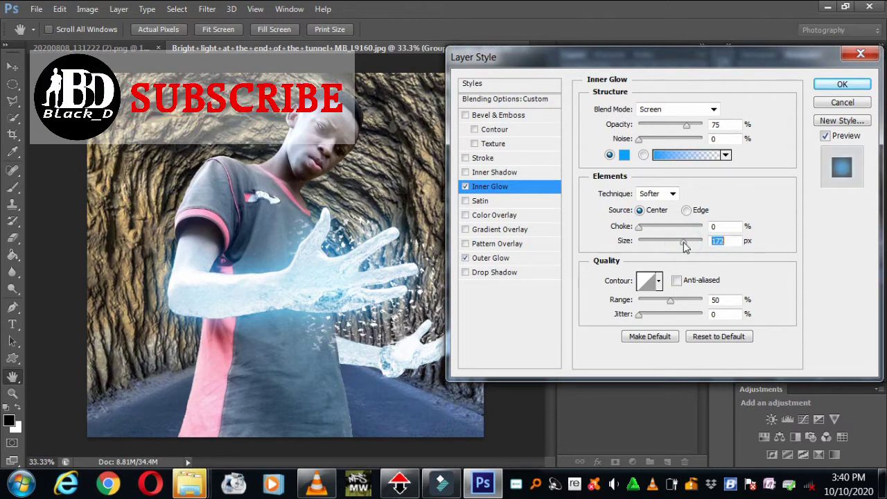
click(466, 187)
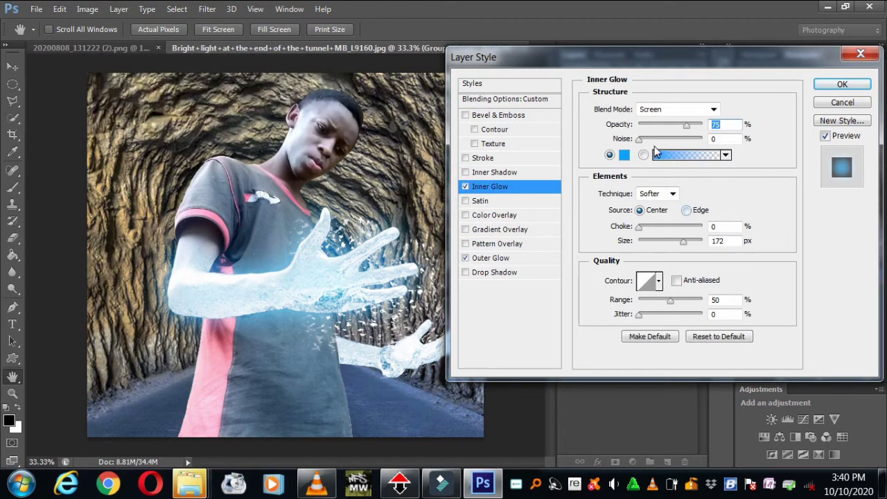
drag(684, 132, 699, 131)
Step: Apply the style, then Alt-drag Group 1's Inner and Outer Glow effects onto Group 2
click(842, 86)
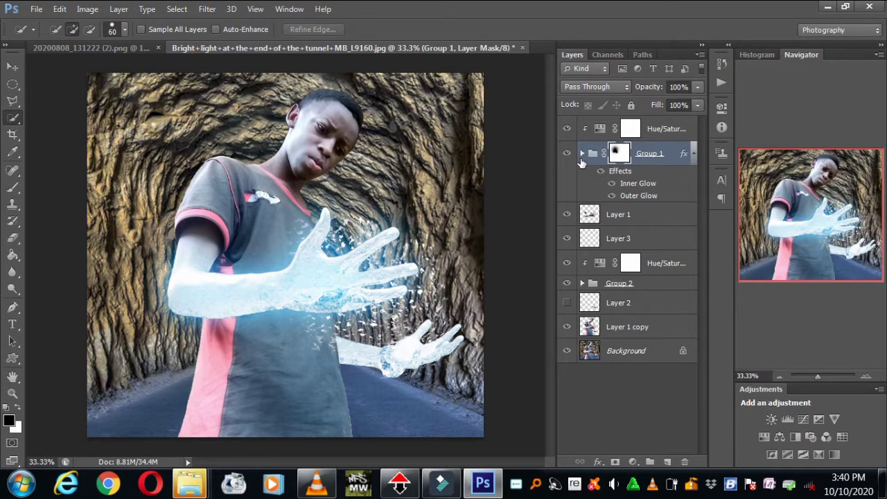
click(567, 153)
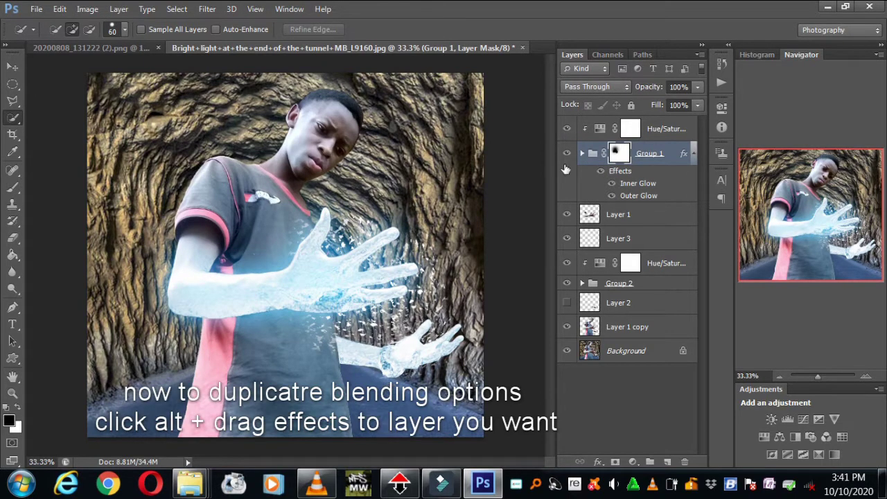
drag(619, 171, 633, 291)
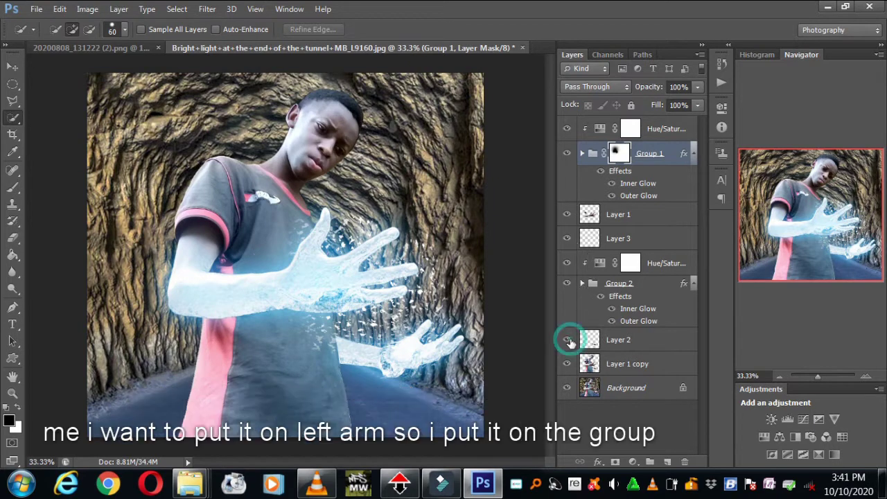
Step: Open Layer Style for the snow layer, Layer 3, and enable Color Overlay
click(588, 238)
double_click(620, 238)
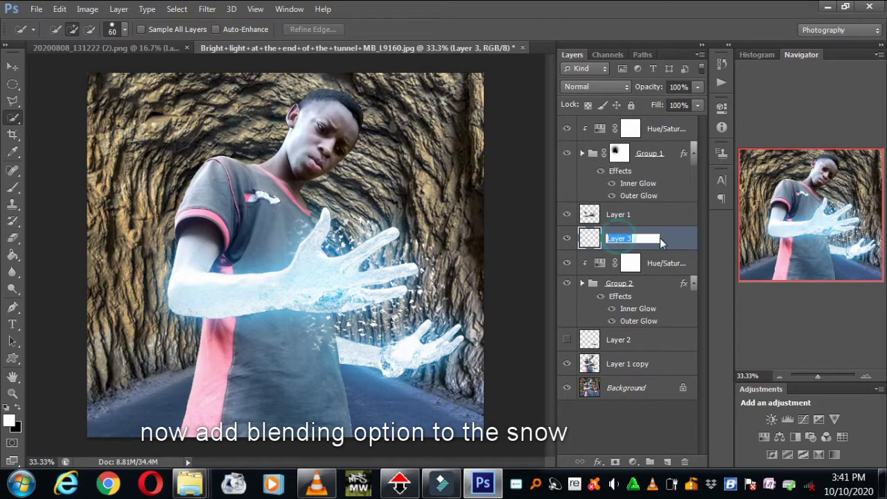
double_click(665, 238)
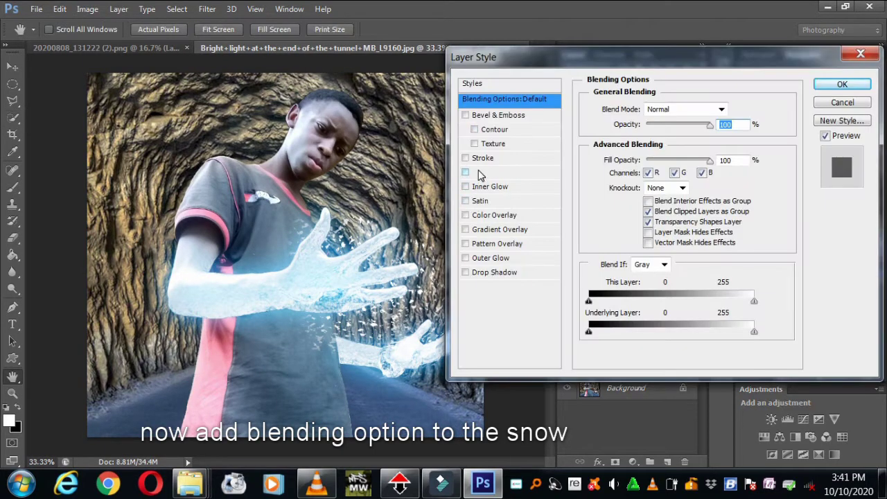
click(479, 216)
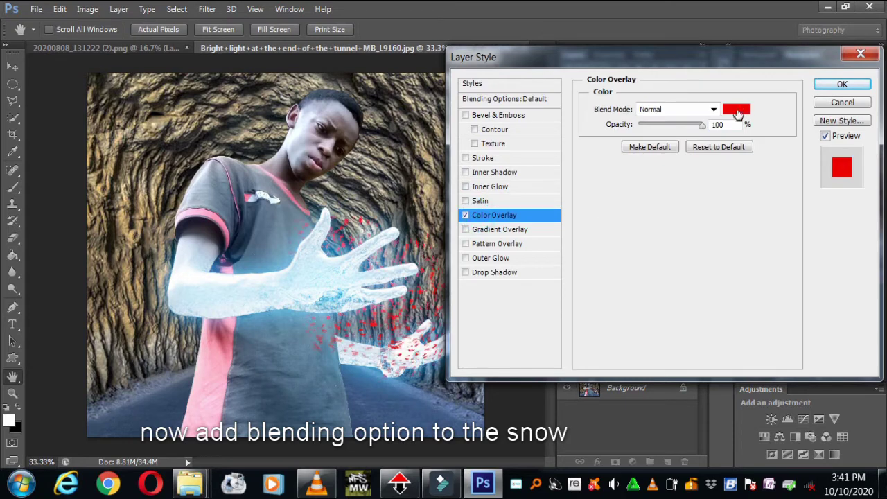
Step: Set the snow's overlay colour to light blue #9de5ff
click(740, 109)
drag(323, 291, 327, 295)
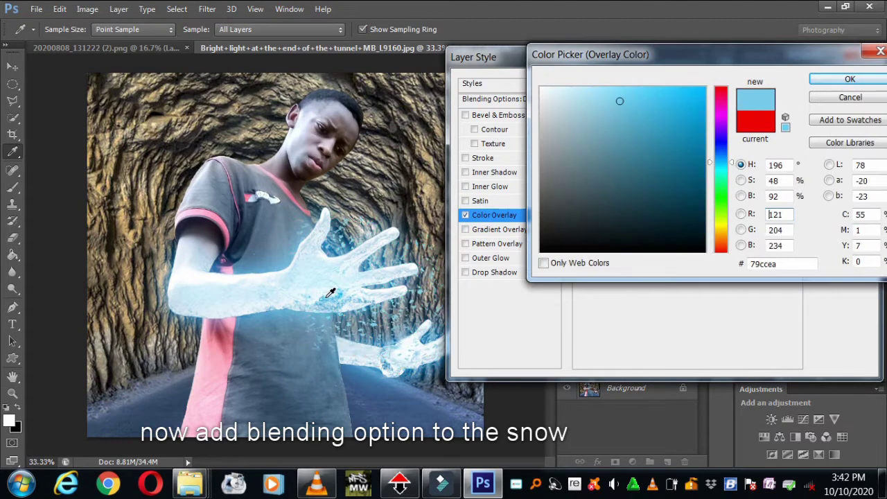
drag(699, 94, 727, 76)
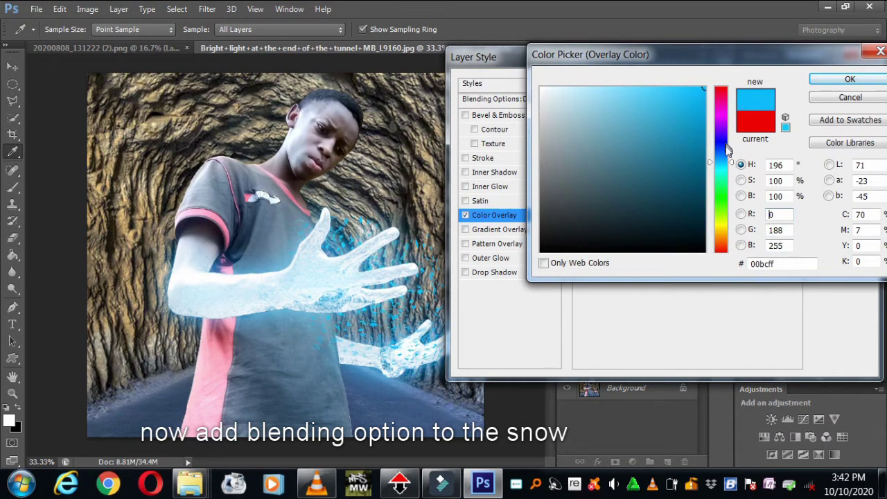
drag(682, 98, 645, 97)
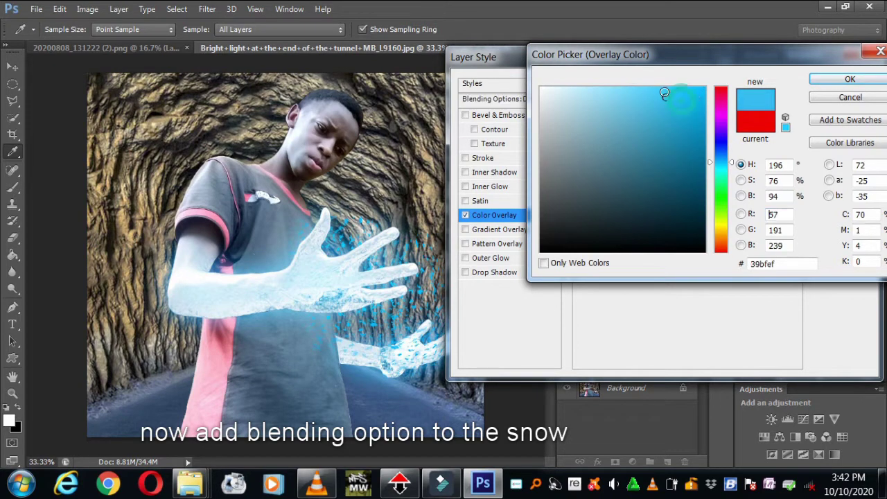
drag(346, 294, 342, 294)
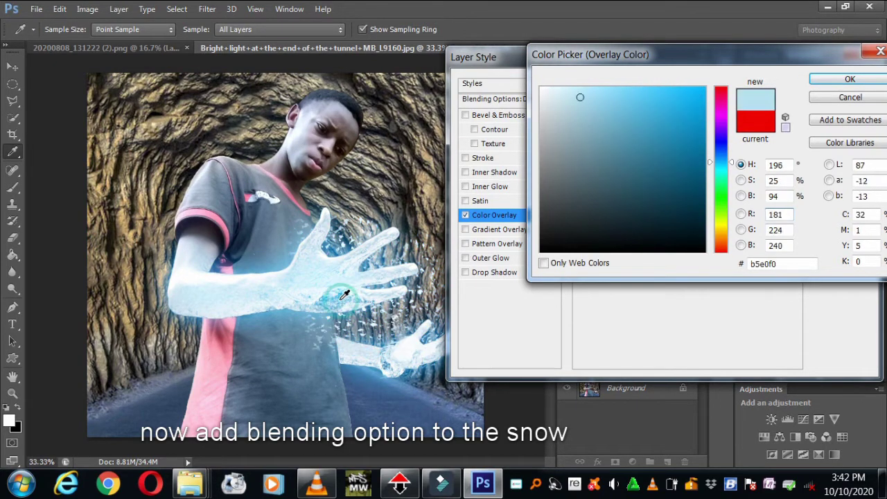
click(342, 294)
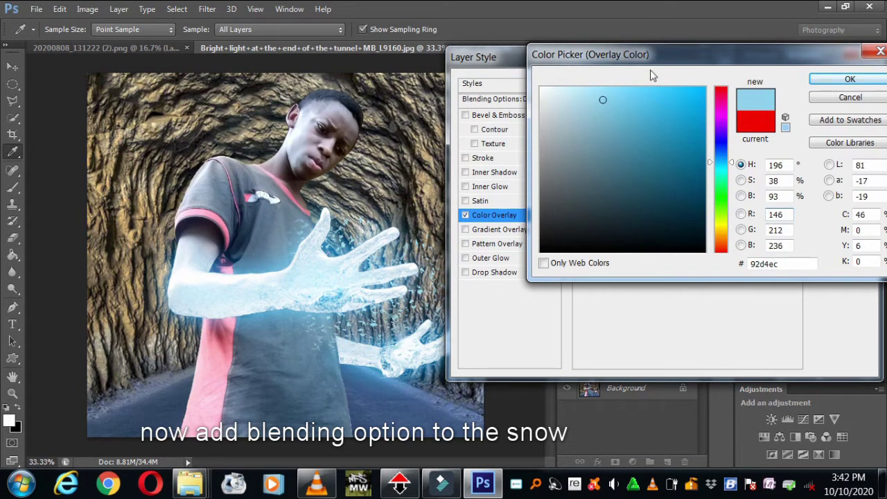
drag(613, 98, 604, 87)
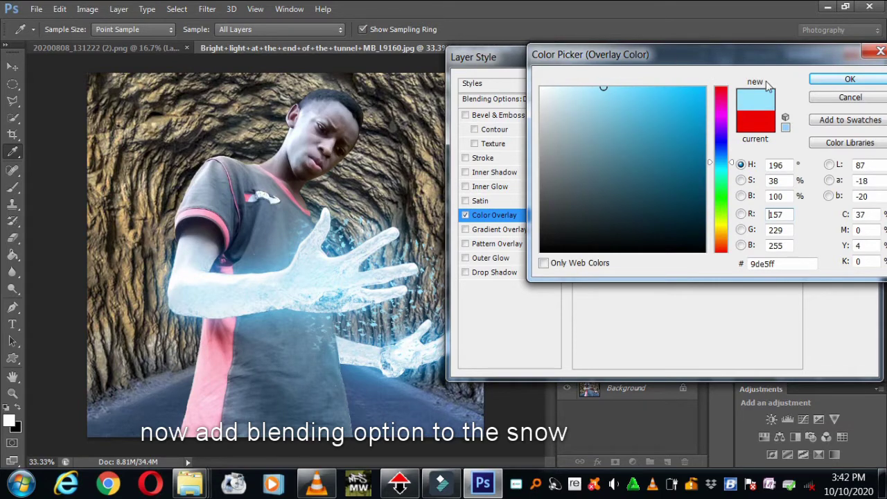
click(850, 79)
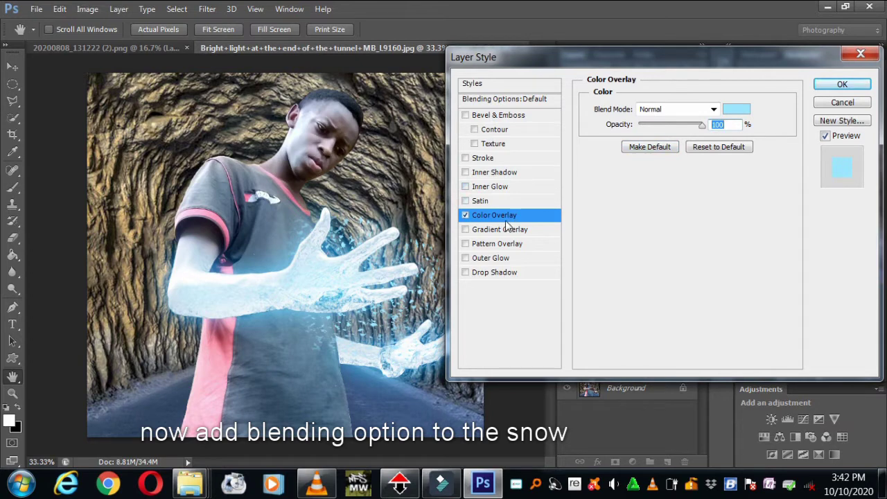
Step: Enable Satin on the snow layer with a white satin colour
click(493, 201)
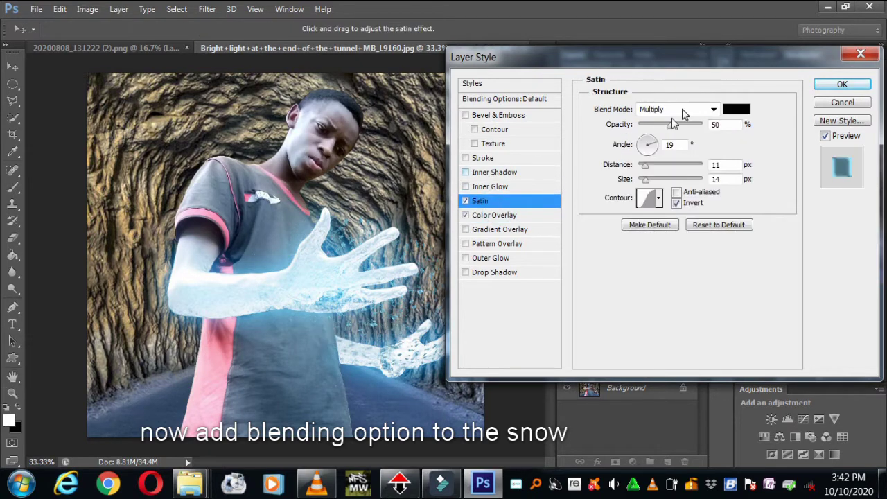
click(736, 112)
click(337, 293)
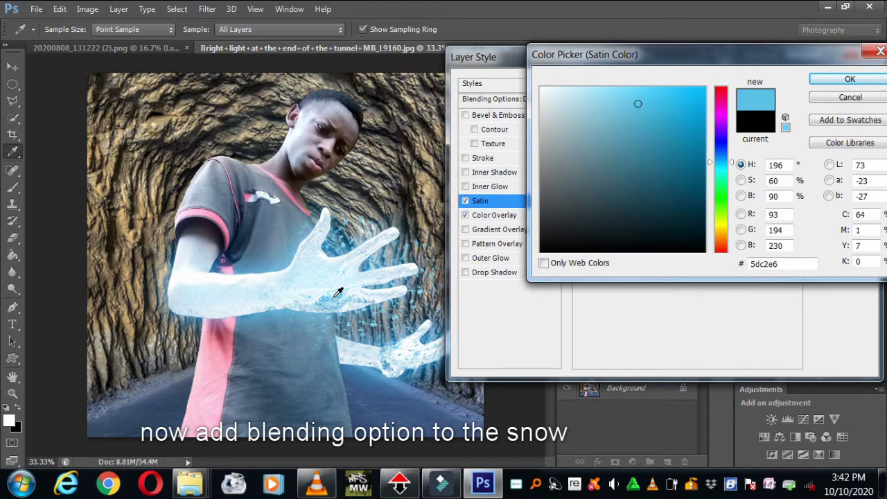
click(361, 286)
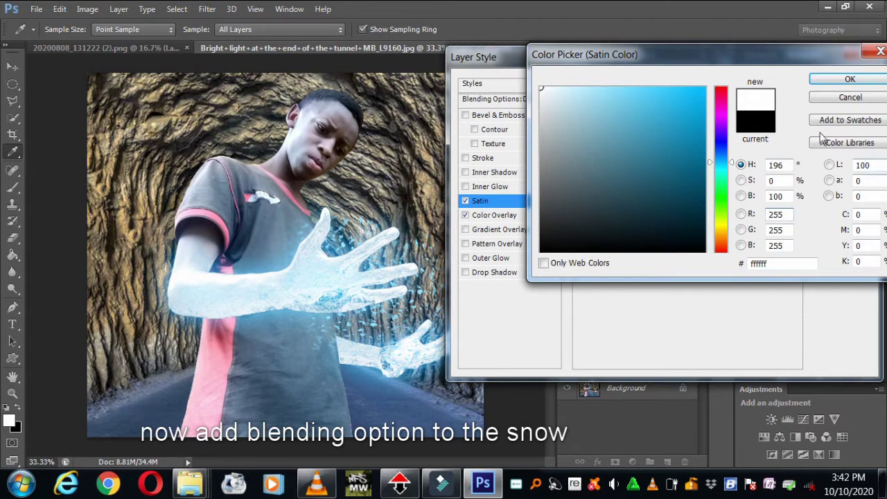
key(Return)
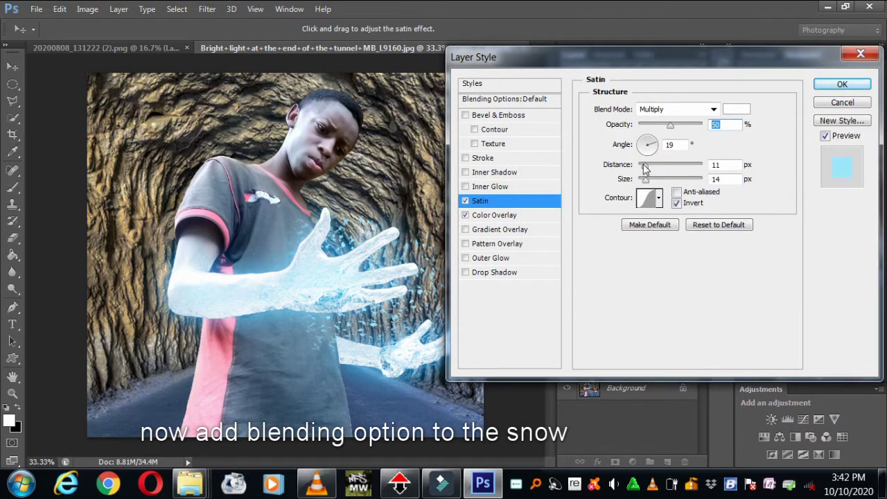
Step: Change the satin to a pale colour at 100% opacity and shrink its size near zero
mouse_move(645, 180)
mouse_down()
mouse_move(668, 179)
mouse_move(662, 168)
mouse_move(638, 167)
mouse_up()
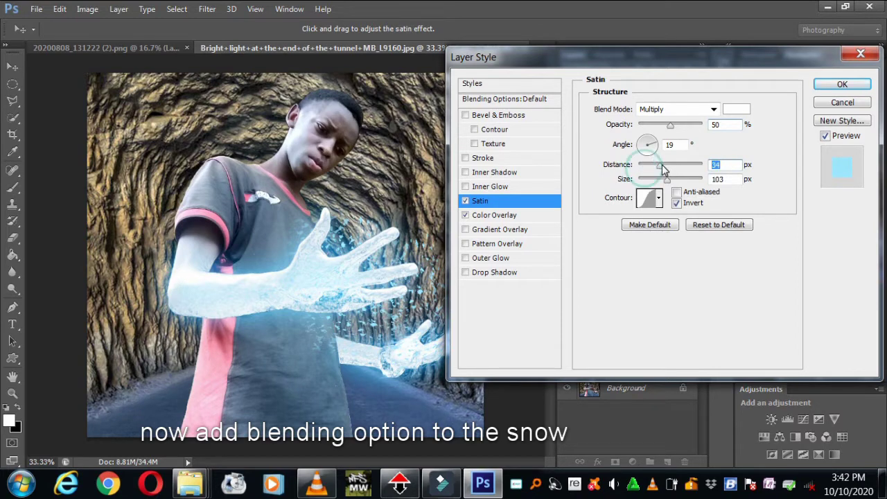
click(736, 109)
mouse_move(582, 239)
mouse_down()
mouse_move(575, 199)
mouse_move(613, 87)
mouse_up()
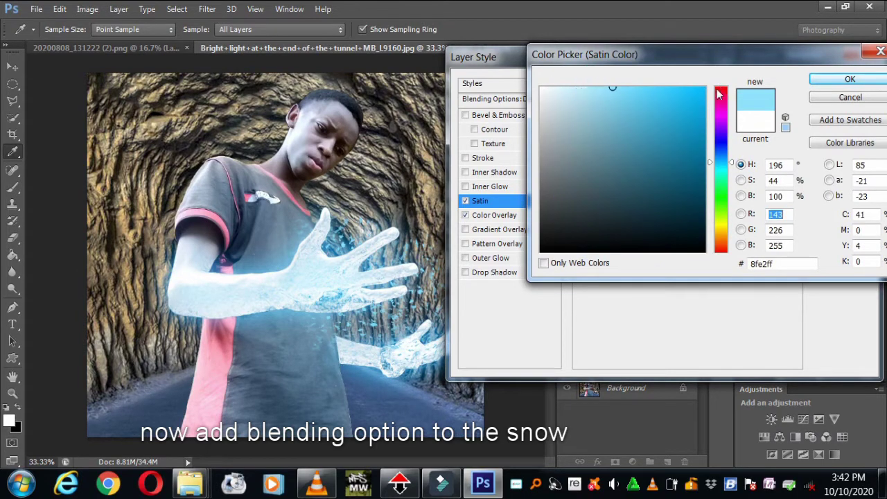
click(830, 79)
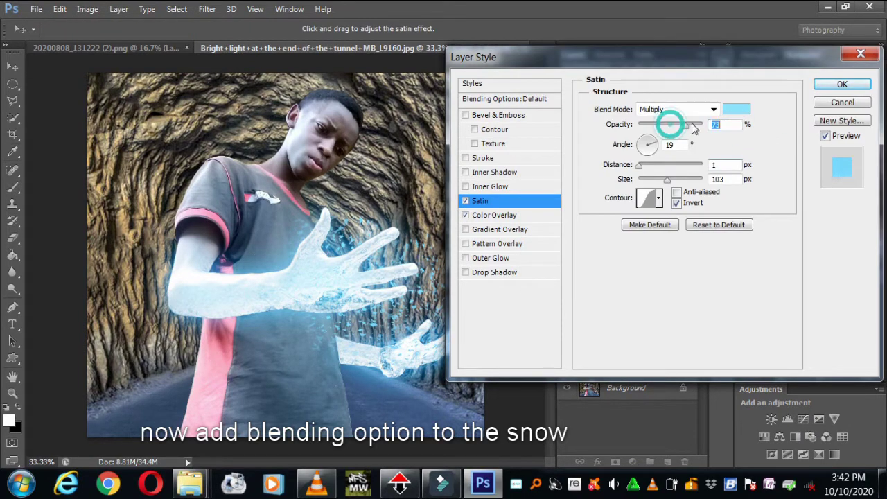
drag(670, 124, 711, 123)
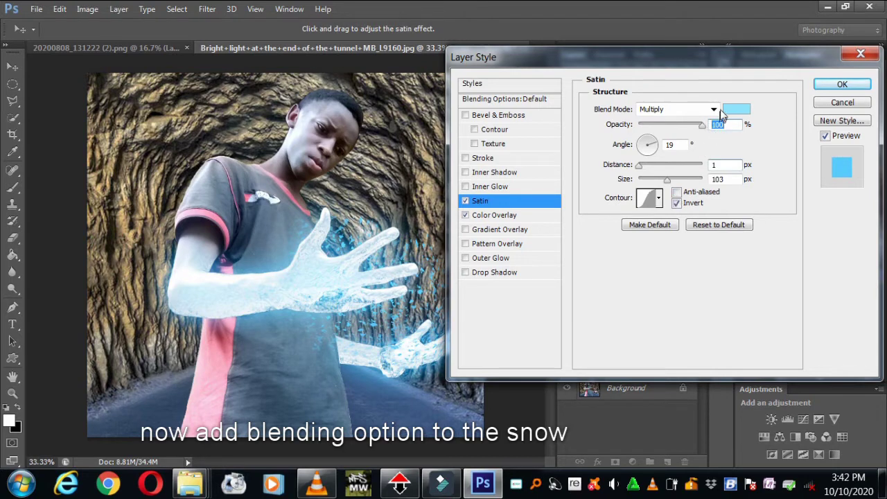
click(731, 110)
click(849, 79)
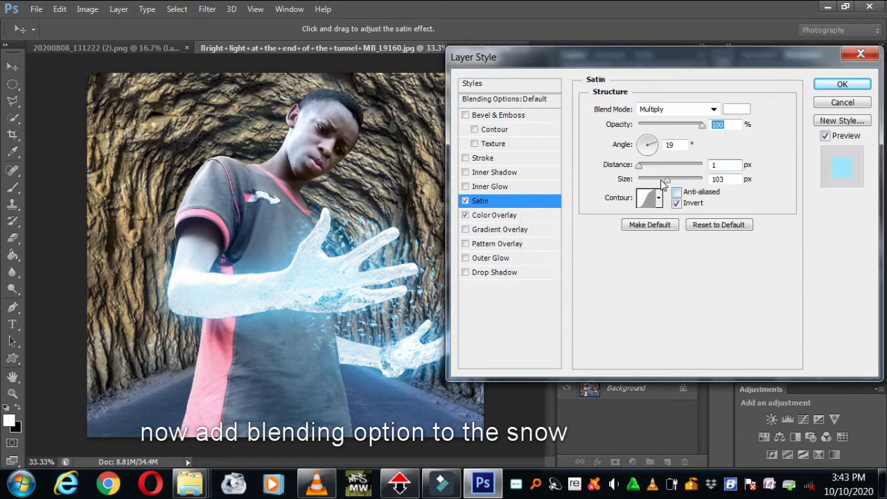
mouse_move(664, 180)
mouse_down()
mouse_move(643, 182)
mouse_move(650, 189)
mouse_up()
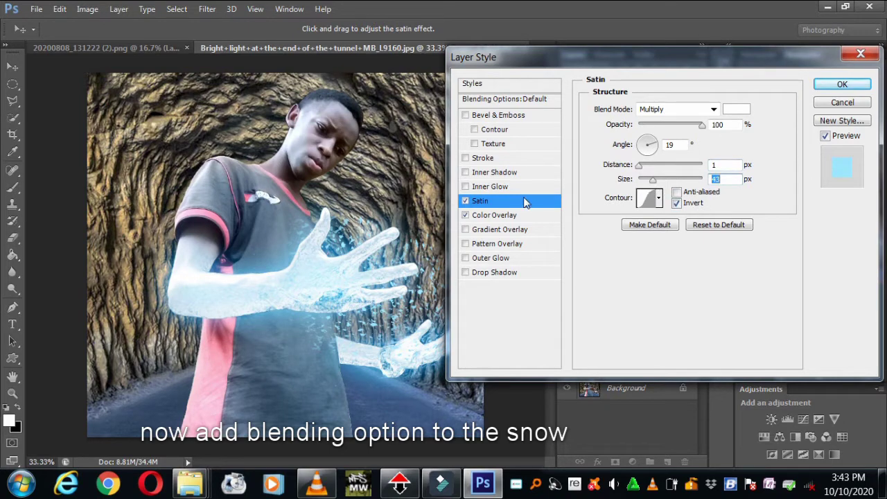
Step: Give the snow a cyan Inner Glow at 100% opacity and about 243 px size
click(500, 187)
click(631, 153)
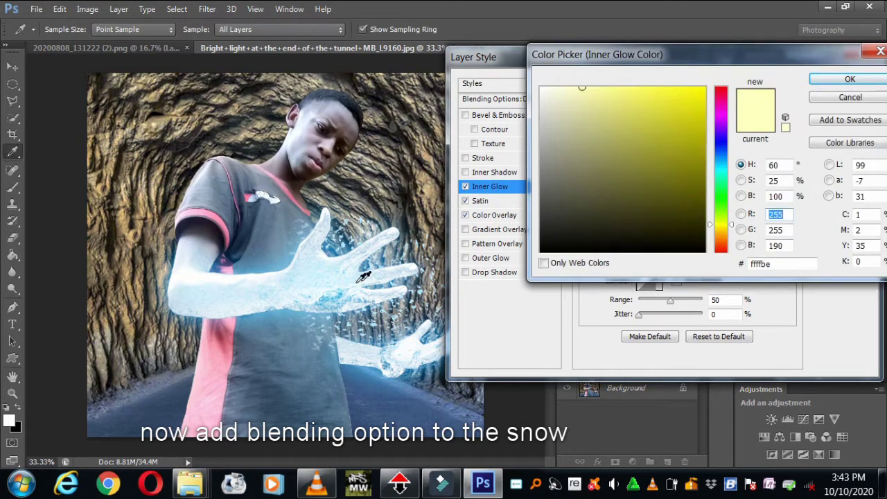
click(337, 291)
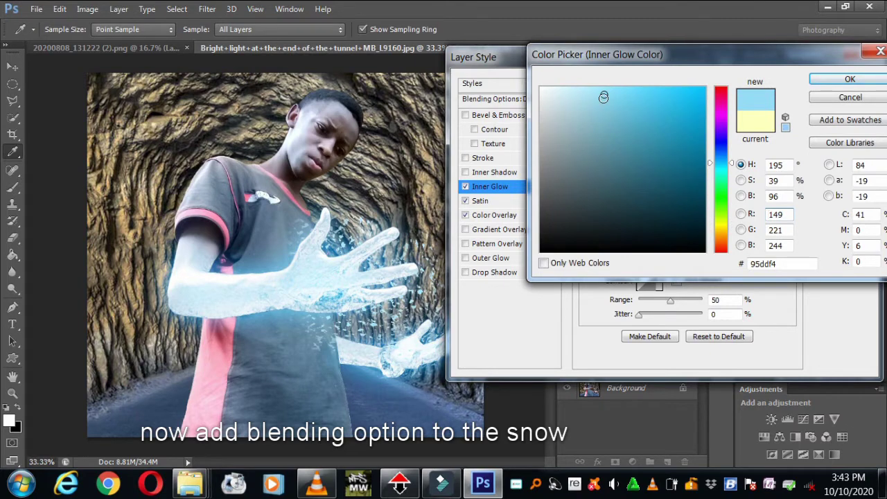
drag(604, 97, 781, 47)
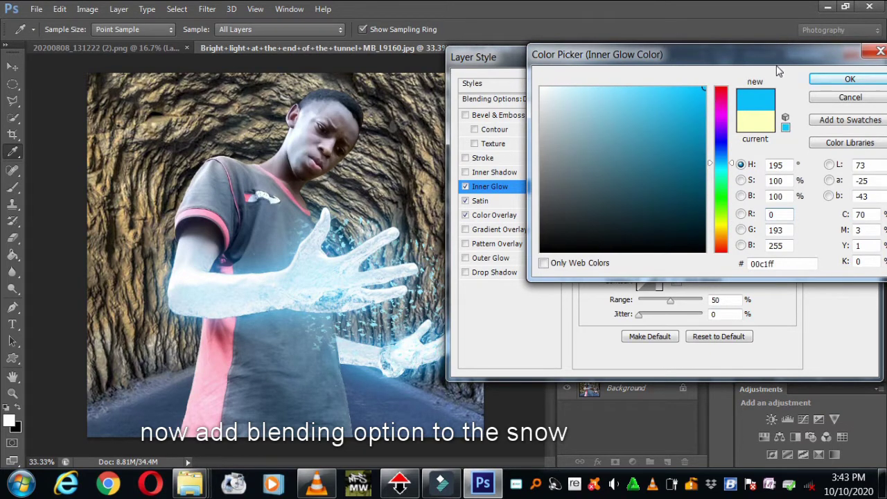
click(838, 79)
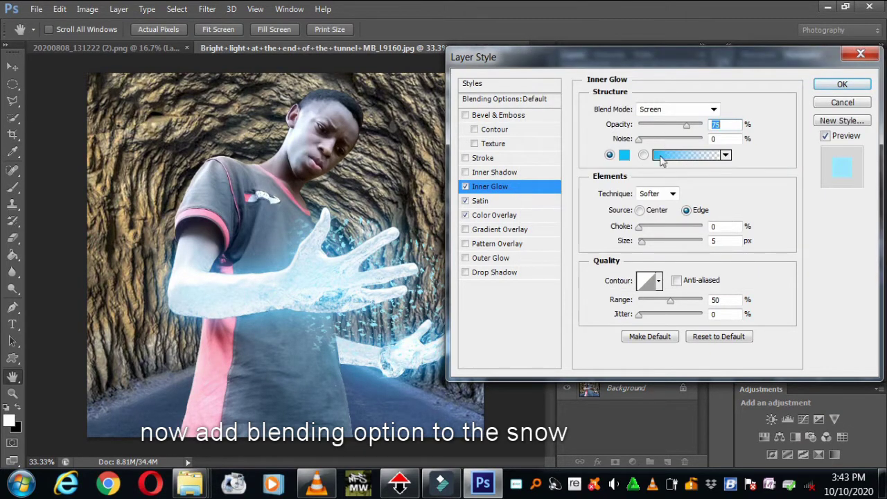
drag(650, 247, 671, 247)
drag(684, 125, 701, 126)
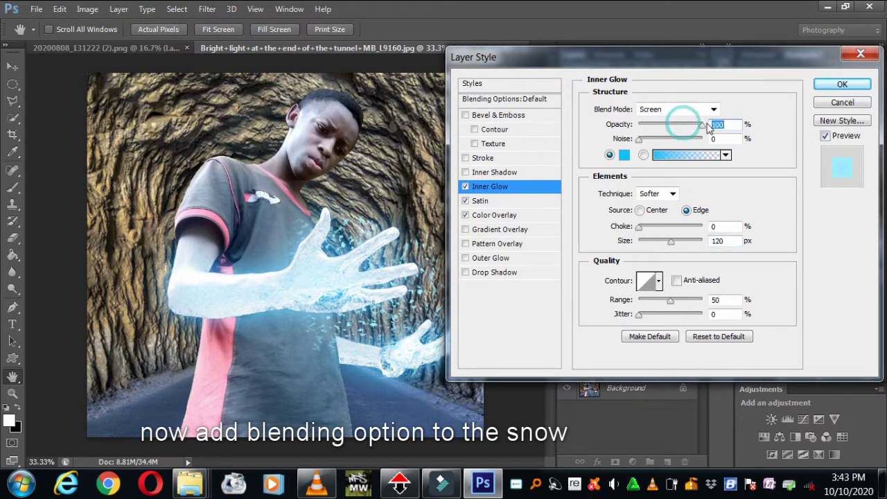
drag(672, 243, 700, 245)
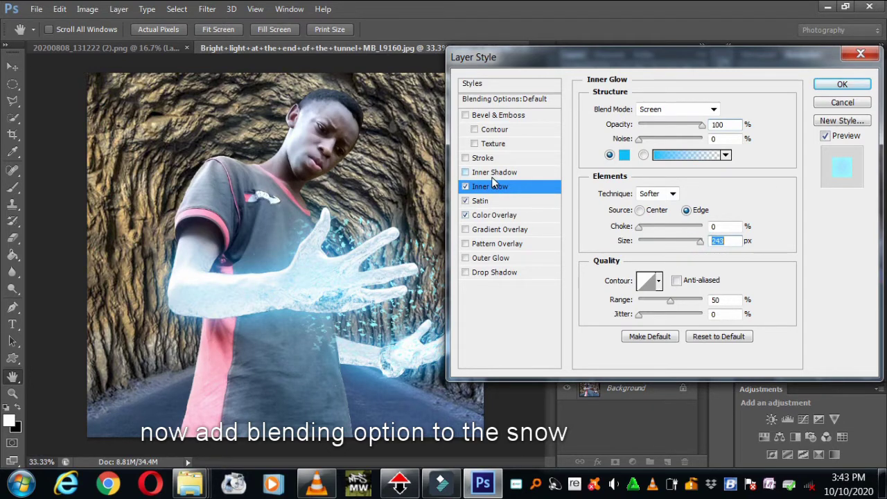
Step: Enable Outer Glow on the snow with pale cyan colour 96e3ff
click(504, 258)
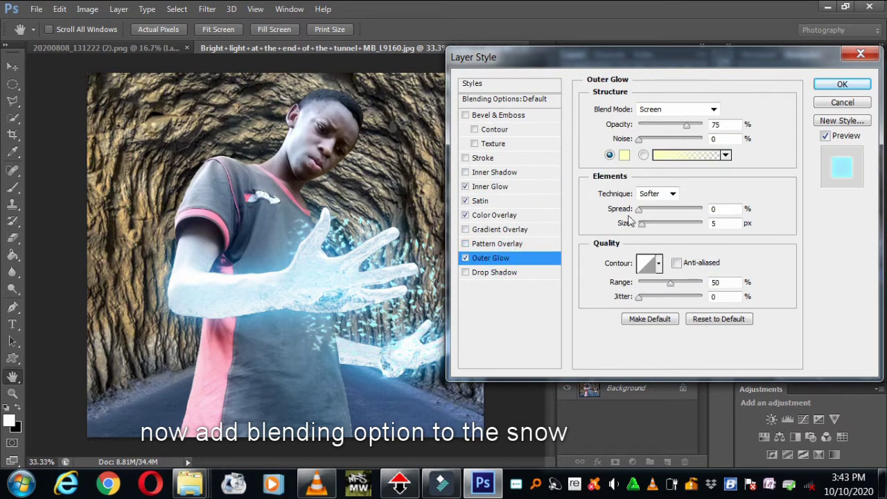
click(338, 292)
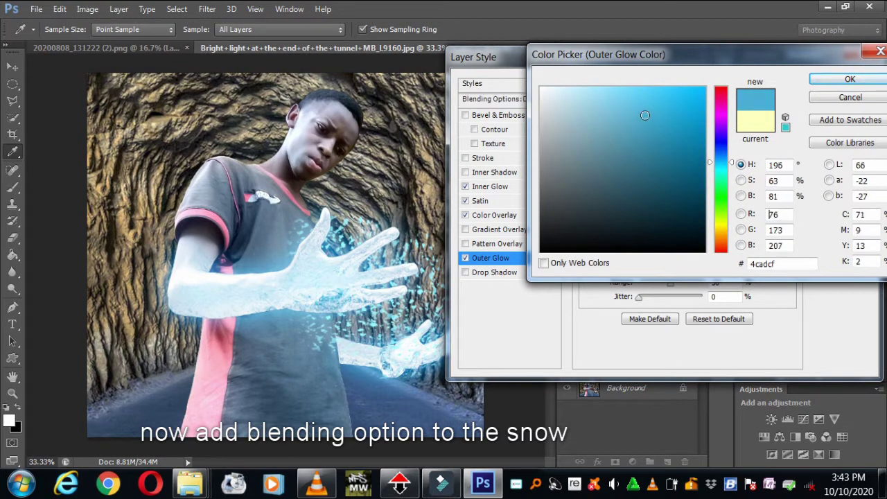
drag(644, 115, 732, 71)
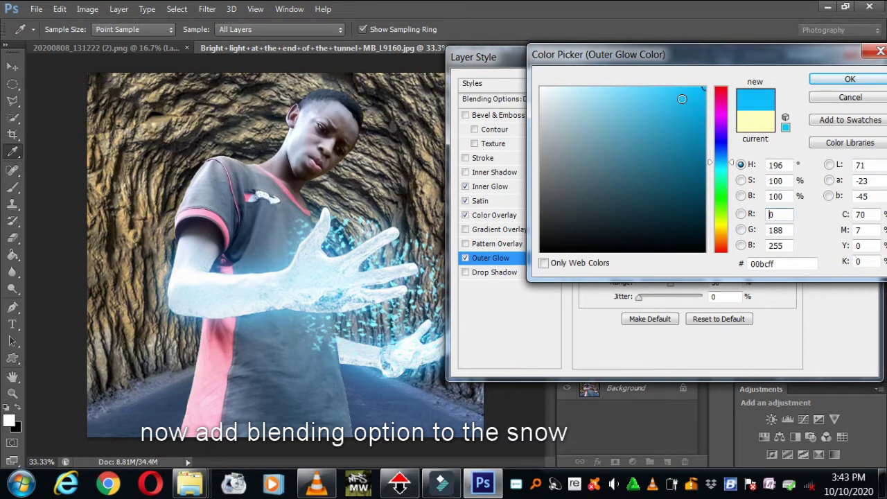
drag(681, 99, 607, 99)
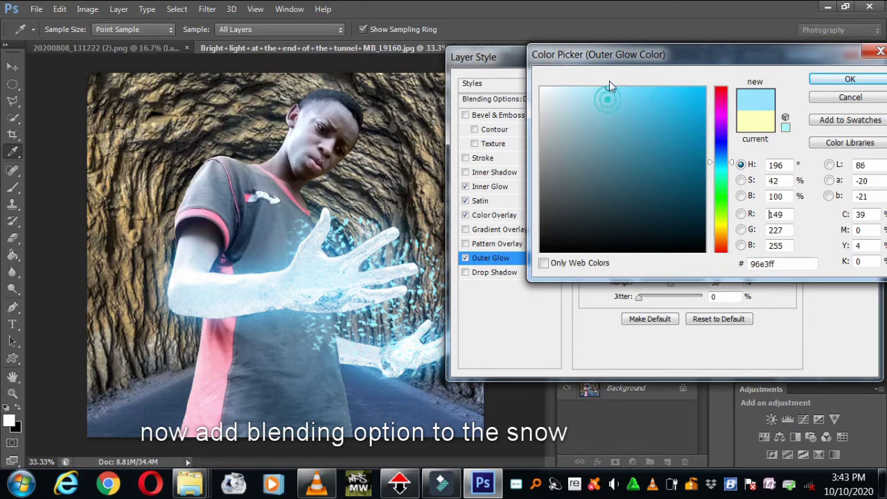
key(Return)
Step: Set the snow's outer glow to Noise 100, Size 250 px, Spread 0 and Opacity 95%
drag(649, 141, 782, 142)
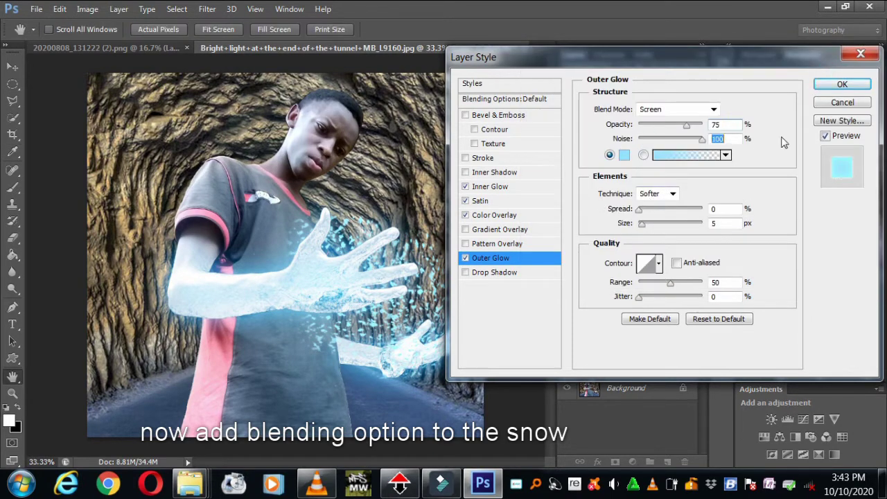
drag(689, 131, 707, 128)
drag(642, 225, 702, 227)
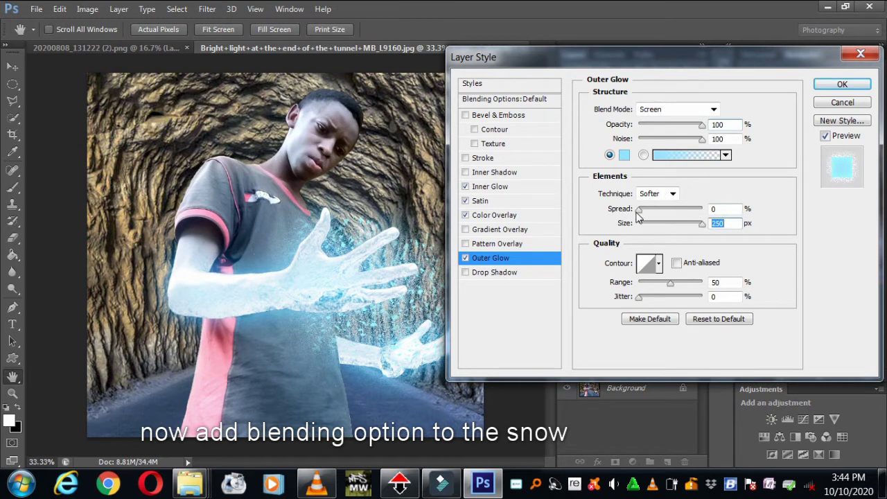
mouse_move(639, 210)
mouse_down()
mouse_move(654, 211)
mouse_move(639, 210)
mouse_up()
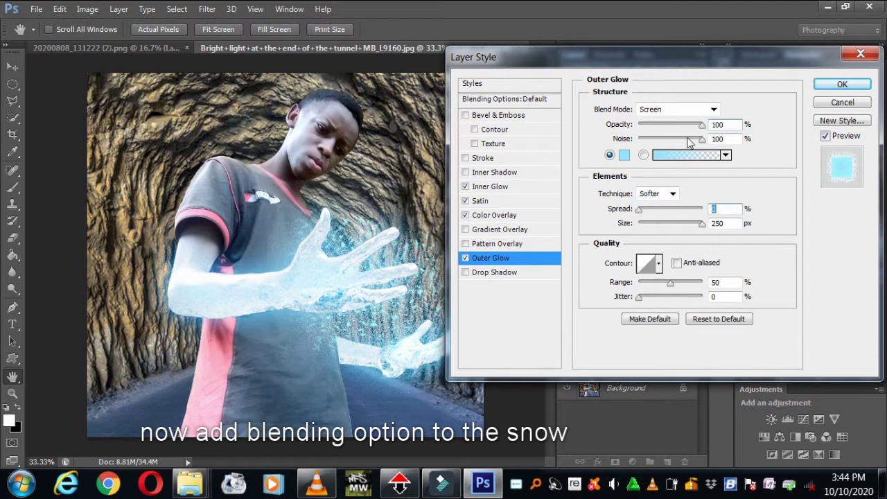
drag(700, 127, 693, 130)
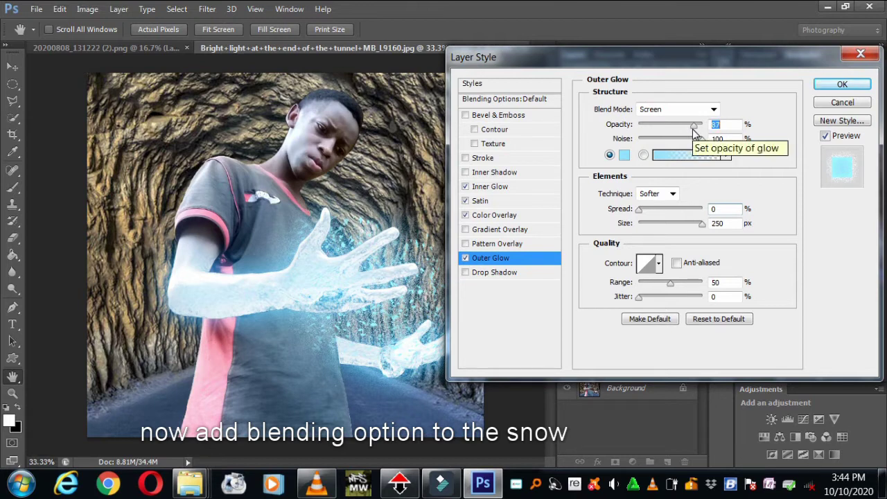
drag(693, 129, 698, 128)
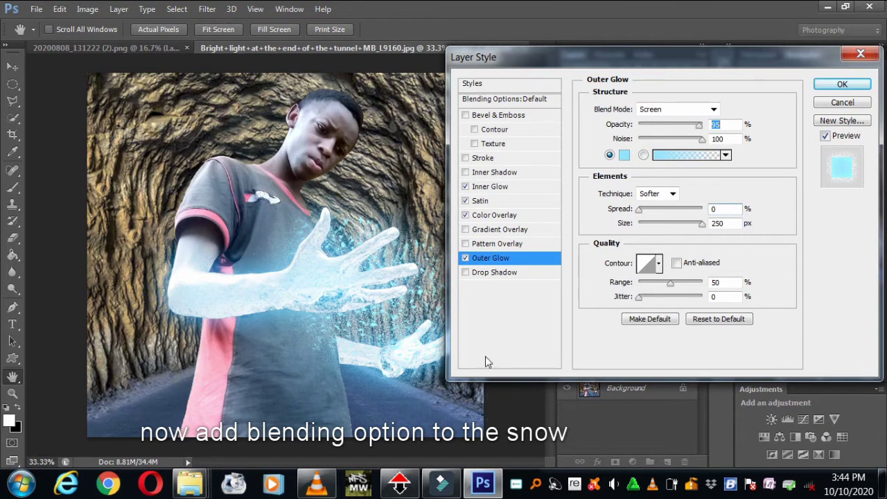
Step: Apply the snow styles and faintly erase over the palm and wrist with a large 7%-flow eraser
key(Return)
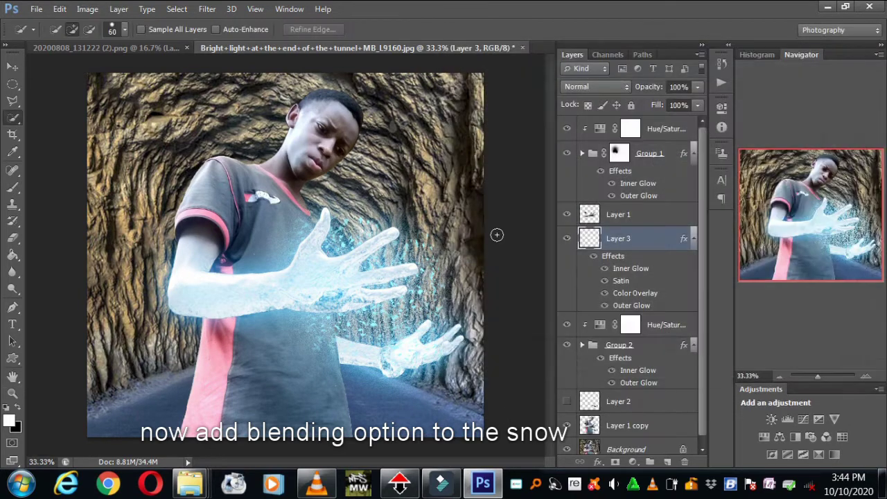
click(12, 238)
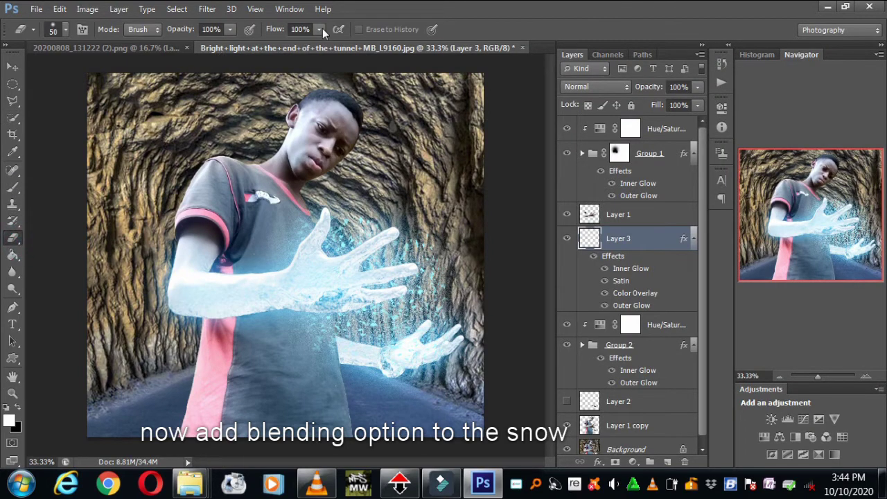
drag(289, 54, 258, 47)
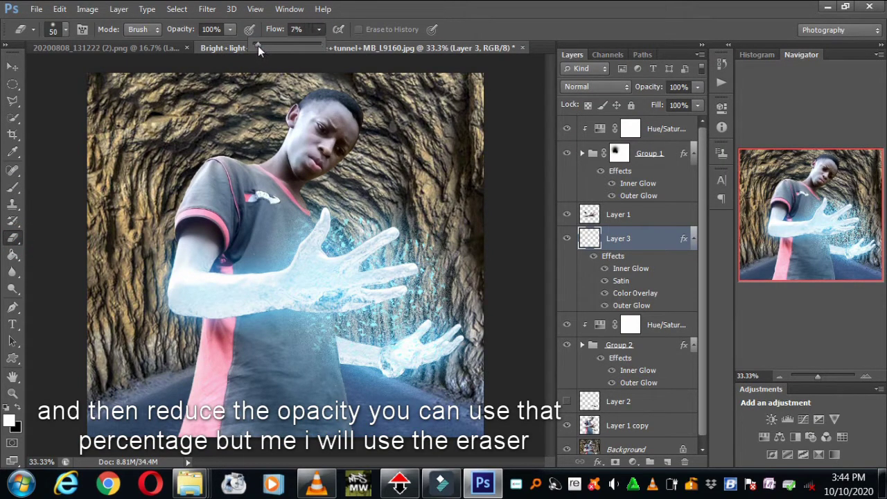
key(bracketright)
key(bracketright)
key(bracketright)
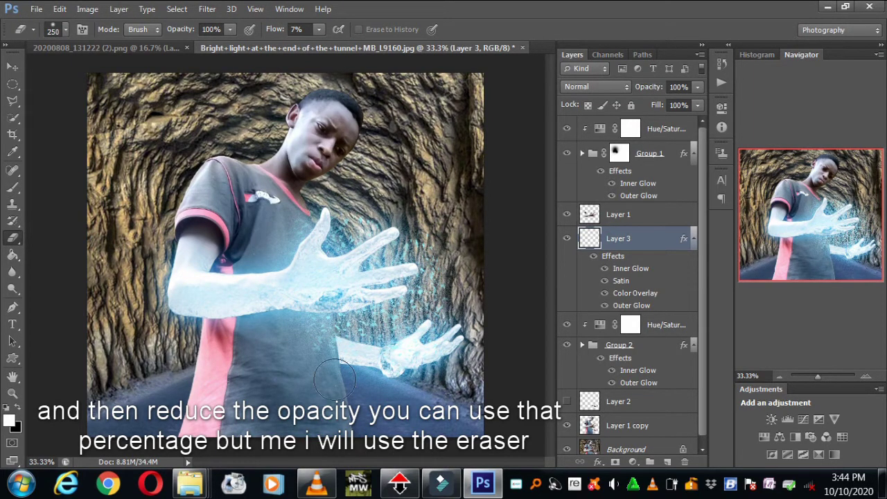
drag(318, 257, 336, 347)
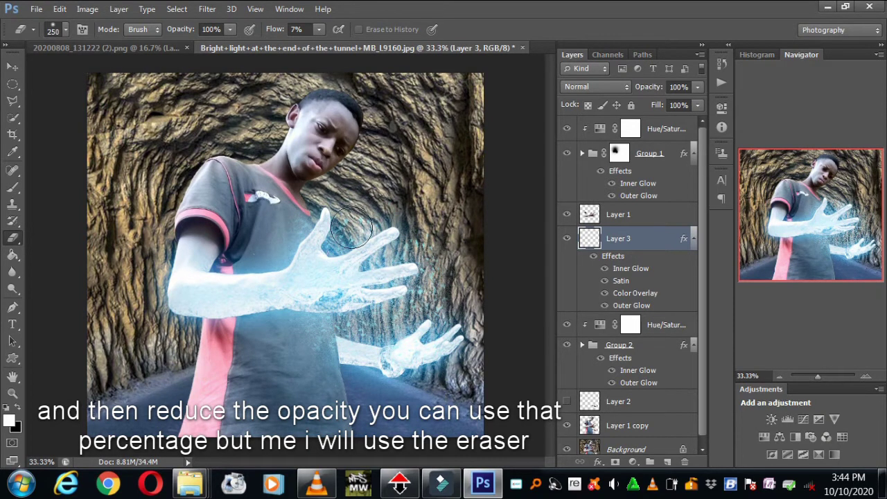
drag(286, 251, 276, 265)
Step: Faintly erase near the lower wrist and view the image at 33.33% zoom
click(327, 348)
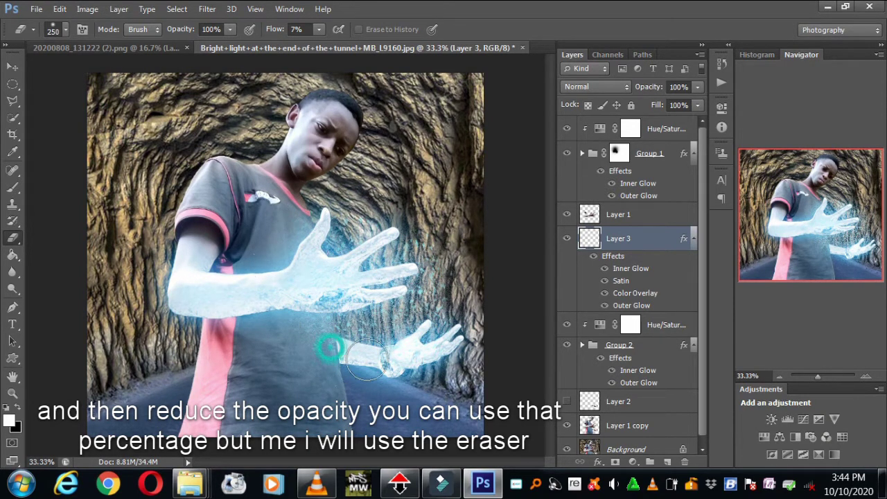
click(864, 377)
click(780, 378)
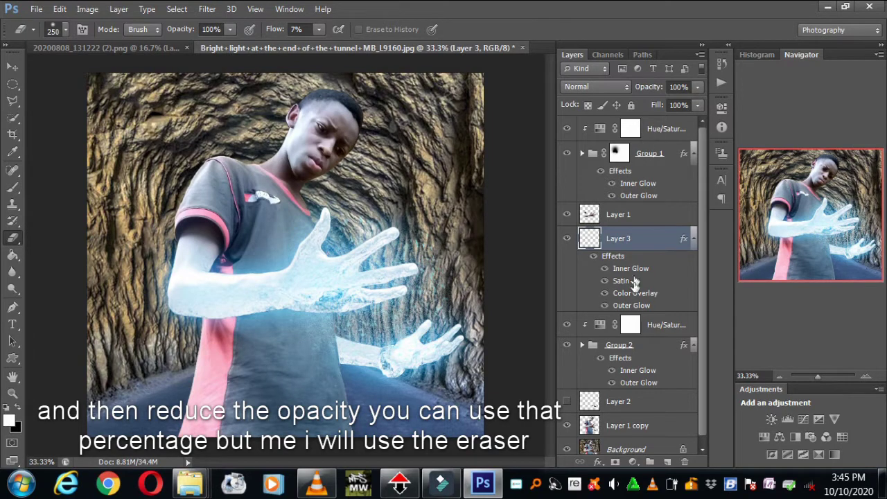
drag(698, 306, 694, 372)
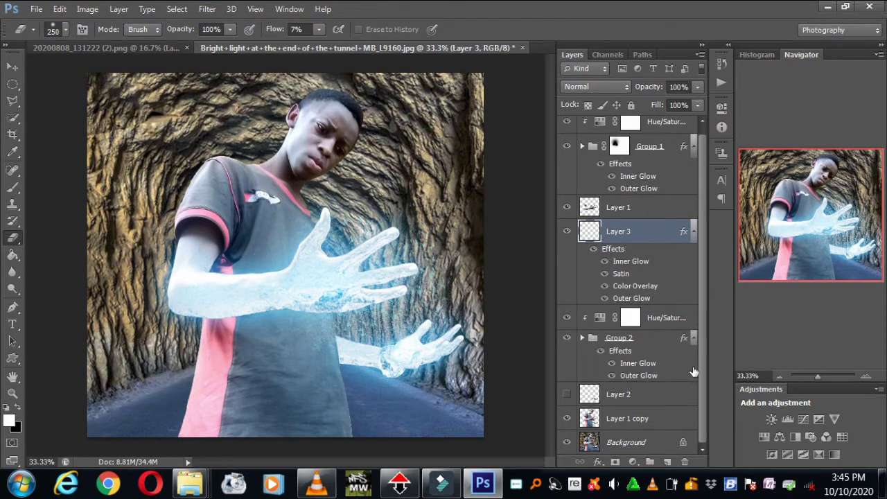
Step: Add a new empty Layer 4 just above the Background
click(640, 439)
click(666, 461)
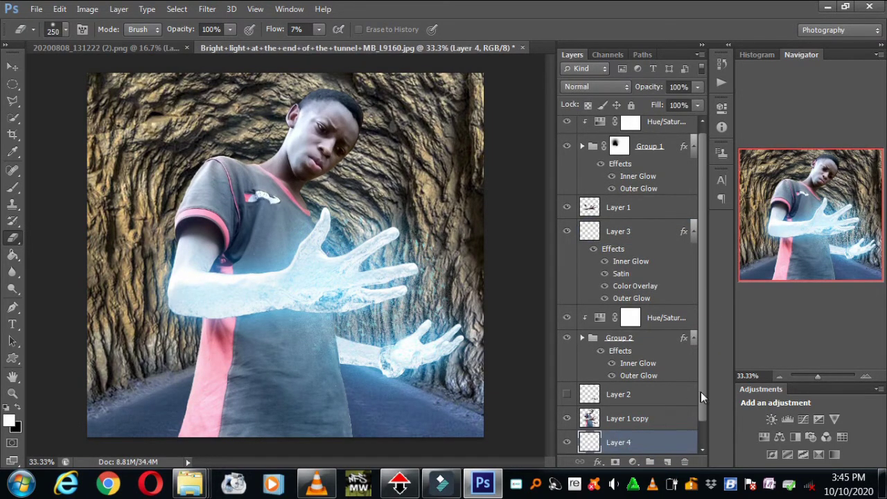
drag(700, 392, 701, 426)
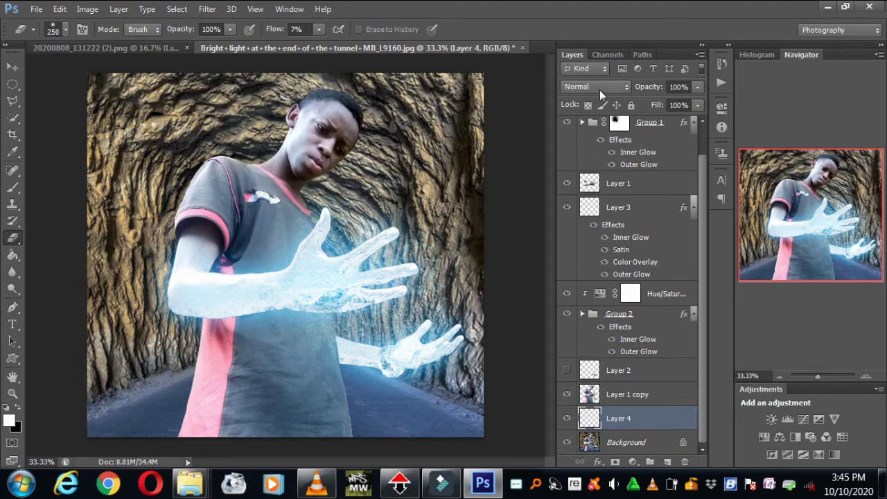
Step: Try Overlay blending on Layer 3, then revert it to Normal
click(616, 207)
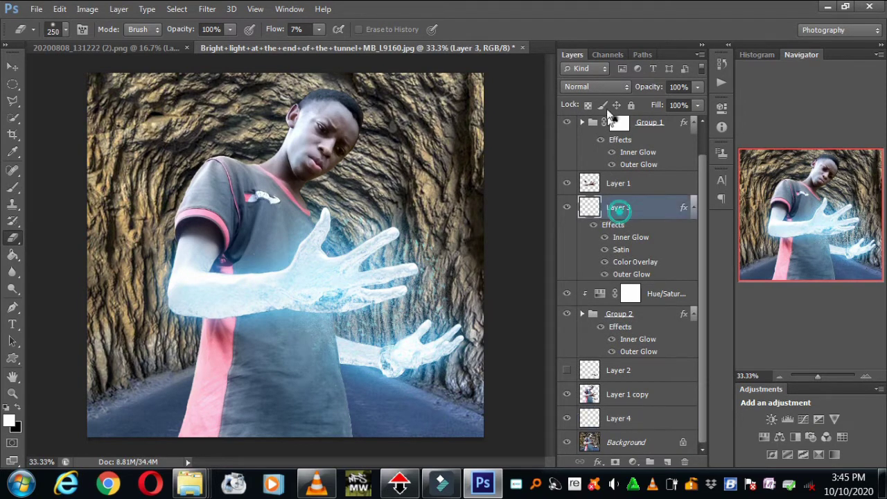
click(604, 86)
click(601, 201)
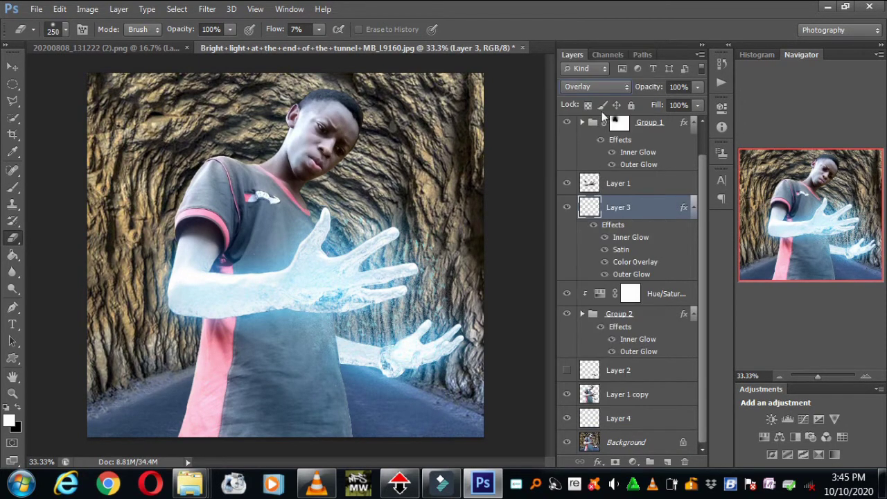
click(602, 88)
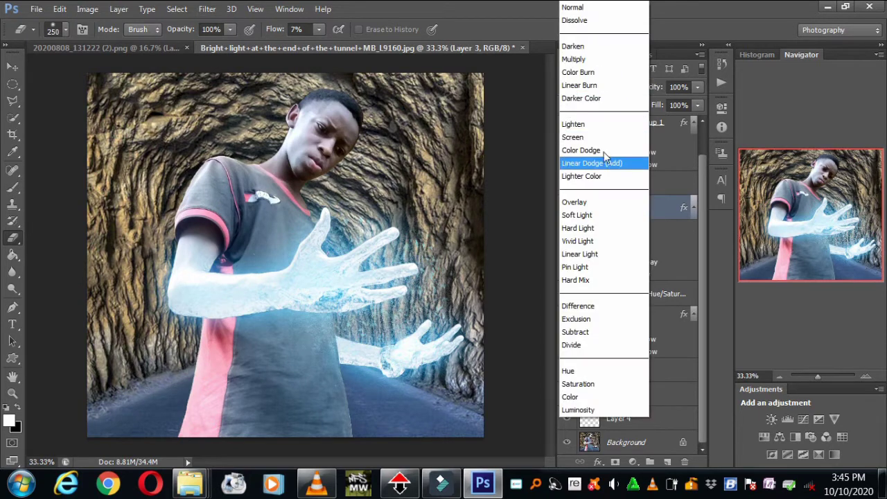
click(600, 7)
click(568, 207)
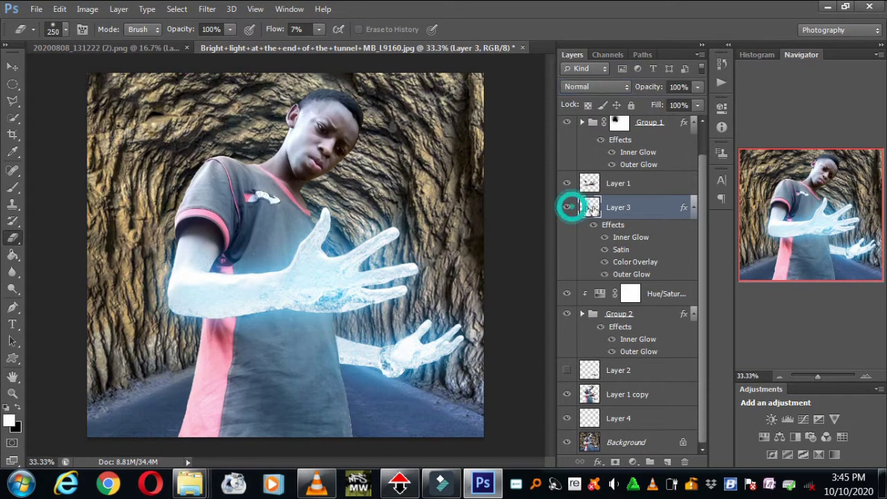
click(693, 207)
Step: Collapse the Group 1 and Group 2 effects lists and select Layer 4
click(693, 153)
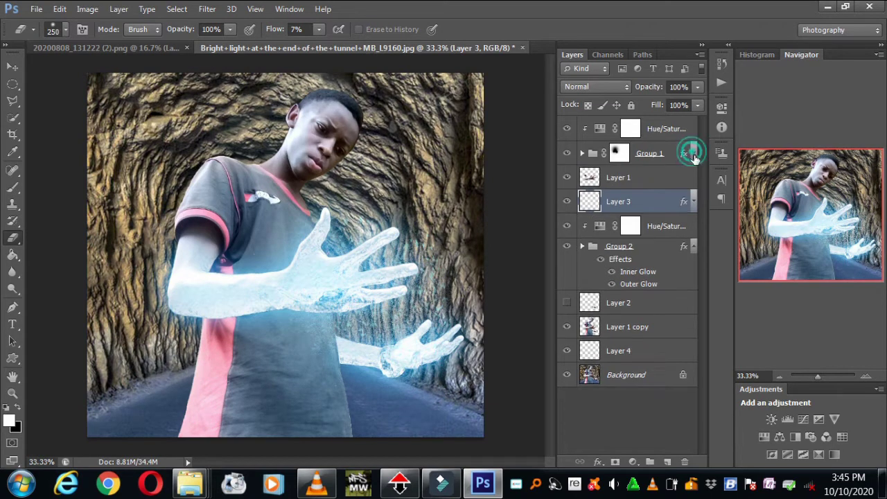
click(693, 246)
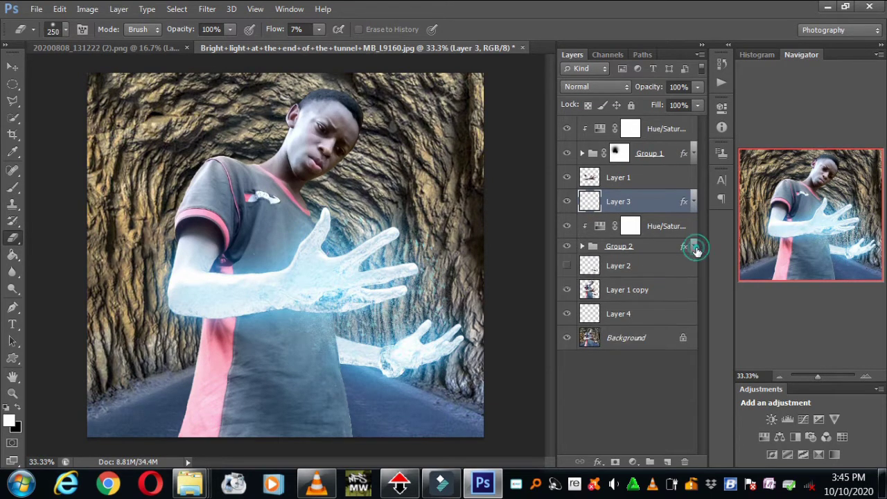
click(636, 313)
click(13, 187)
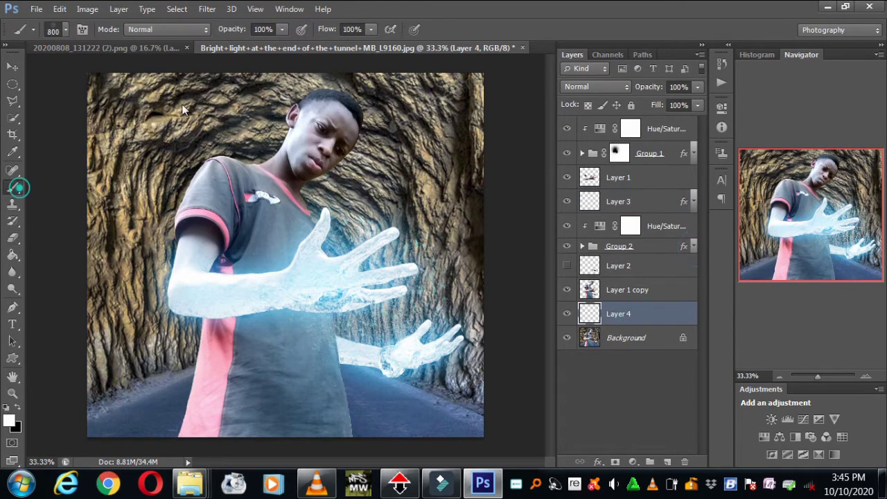
Step: Set up a soft round 0%-hardness brush at size 500 with about 15% flow
click(371, 29)
drag(341, 46, 315, 46)
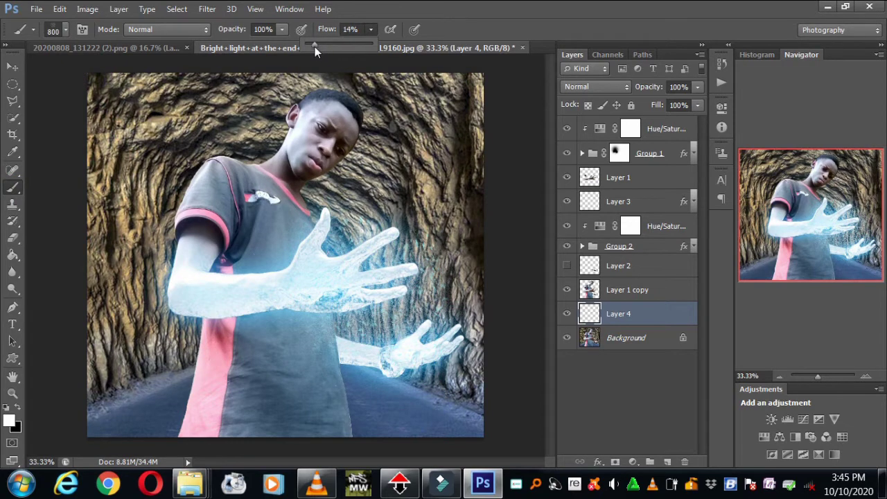
key(ctrl+alt+2)
key(ctrl+d)
click(66, 29)
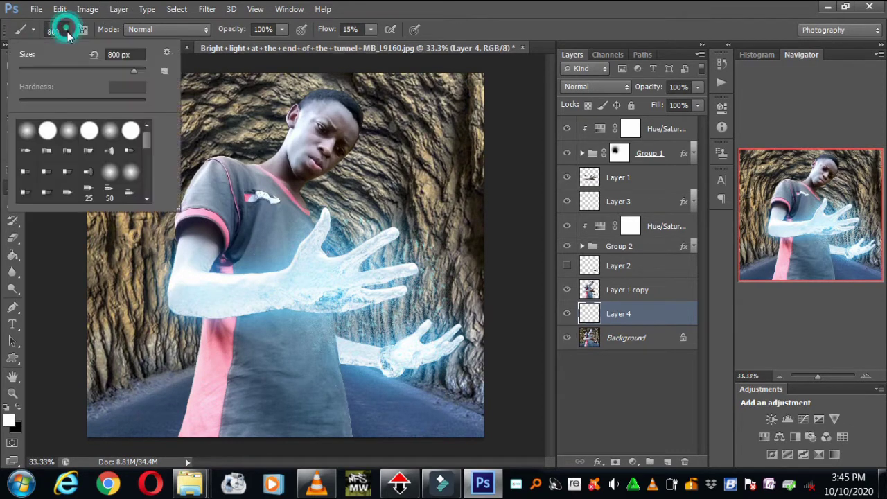
click(26, 131)
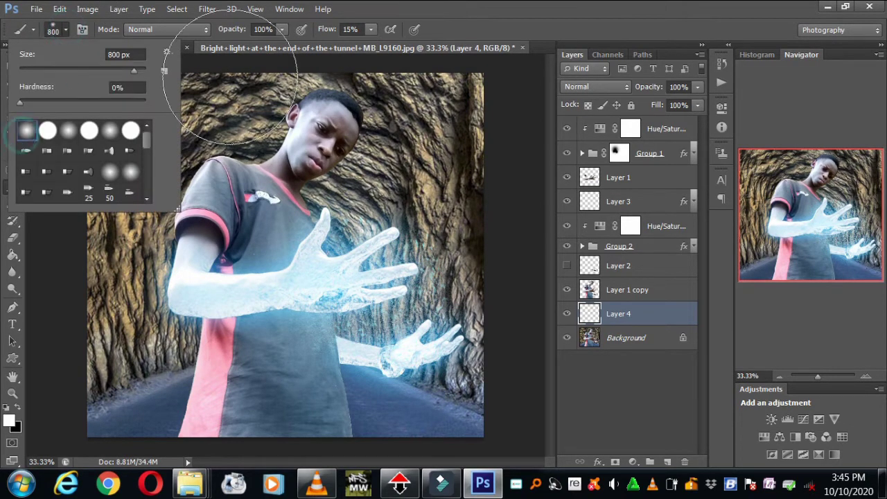
click(404, 173)
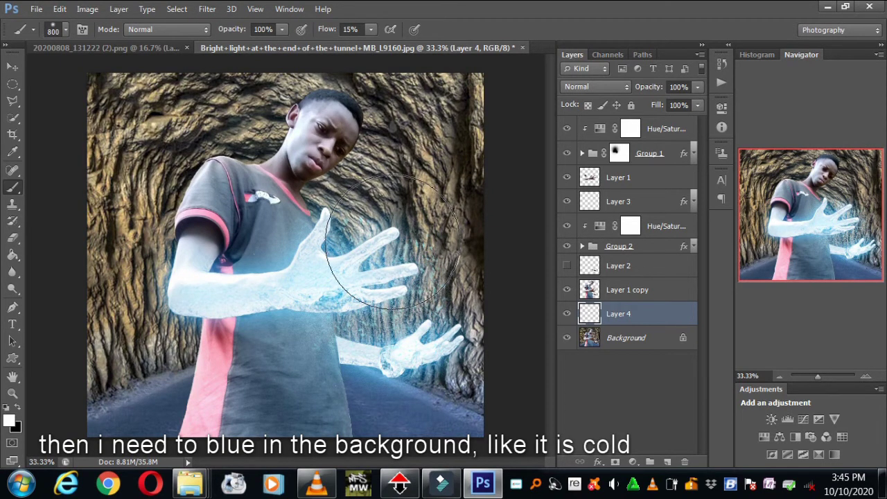
key(bracketleft)
key(bracketleft)
key(bracketleft)
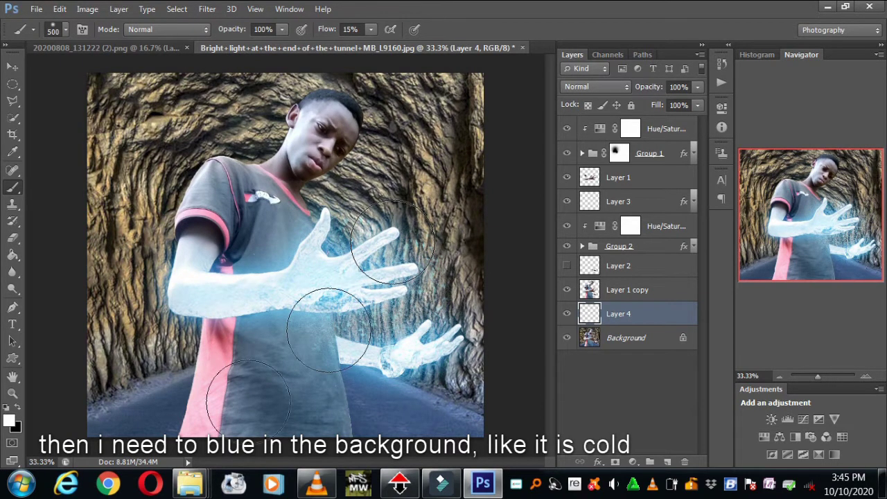
Step: Choose a fully saturated bright blue as the foreground colour
click(9, 420)
click(726, 160)
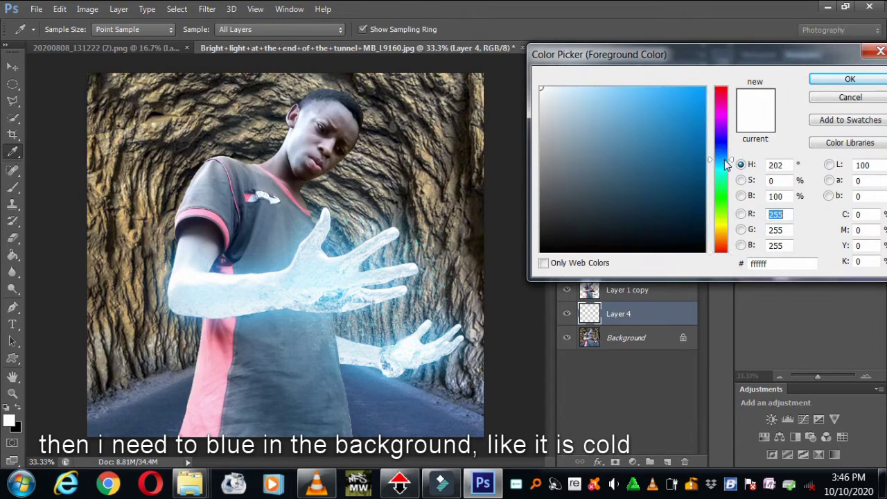
click(327, 294)
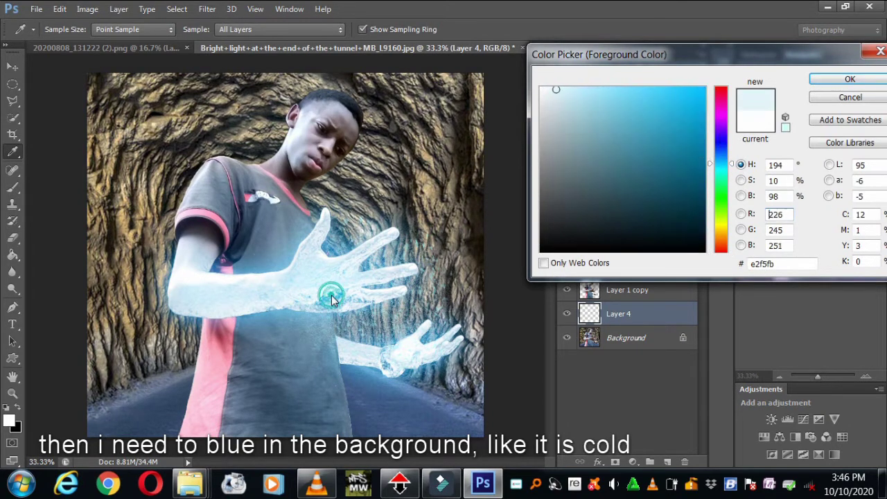
click(704, 88)
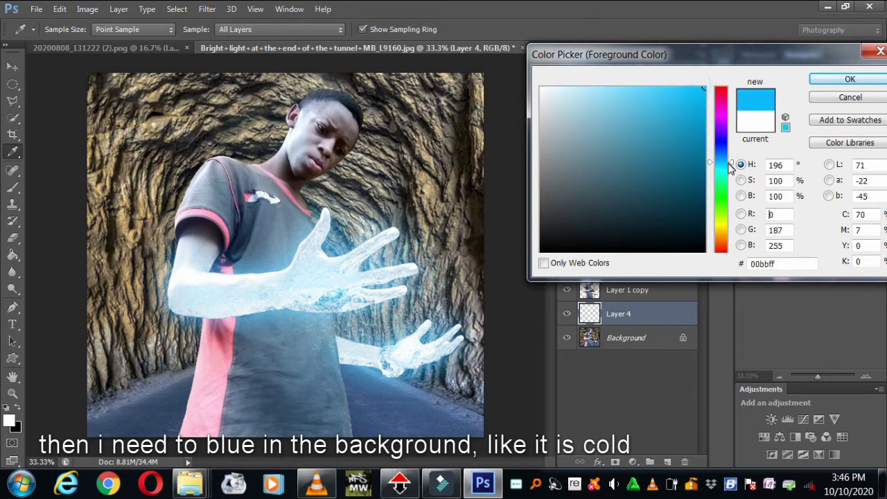
click(722, 160)
click(823, 83)
key(b)
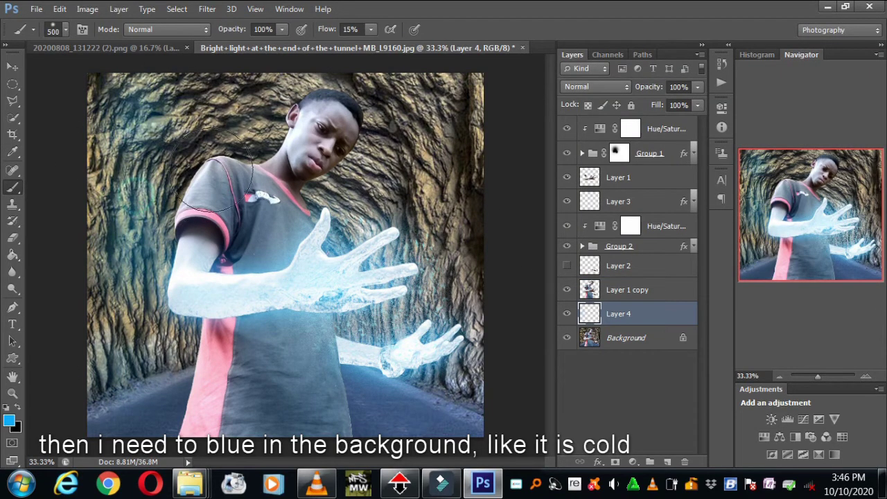
Step: Paint the whole background blue on Layer 4 at 100% flow
mouse_move(180, 173)
mouse_down()
mouse_move(109, 194)
mouse_move(283, 112)
mouse_up()
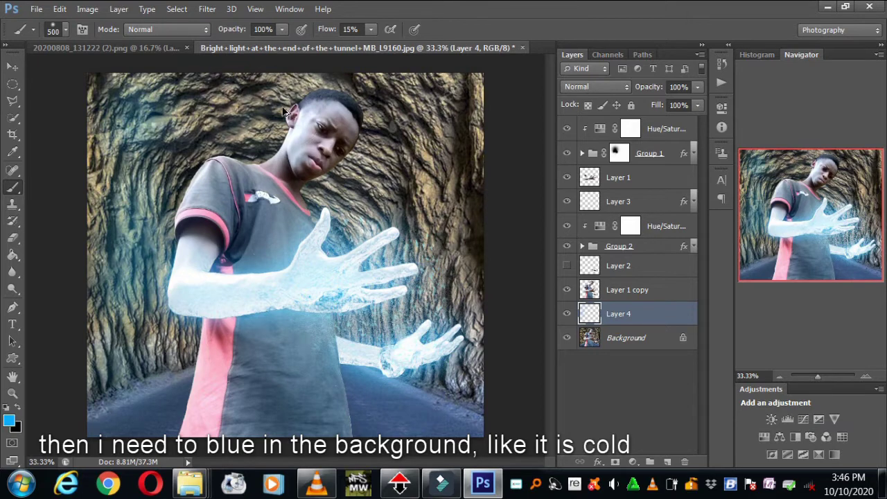
click(609, 201)
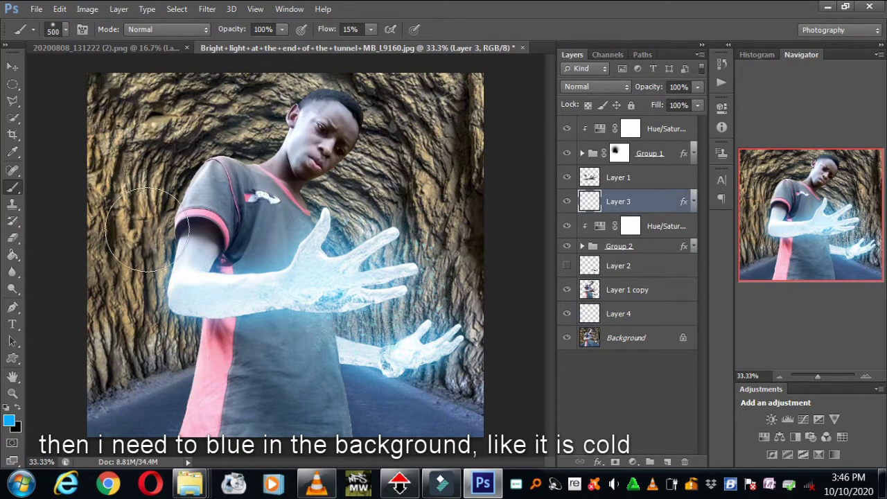
drag(371, 31, 391, 44)
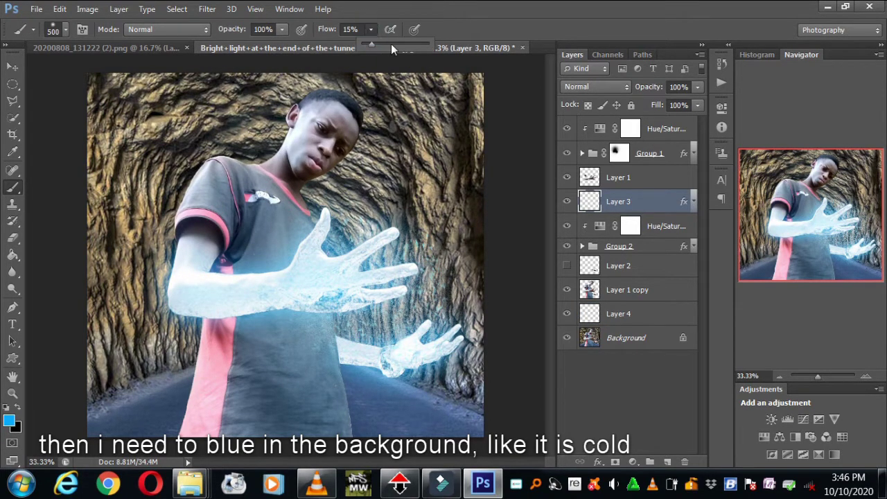
drag(278, 97, 418, 89)
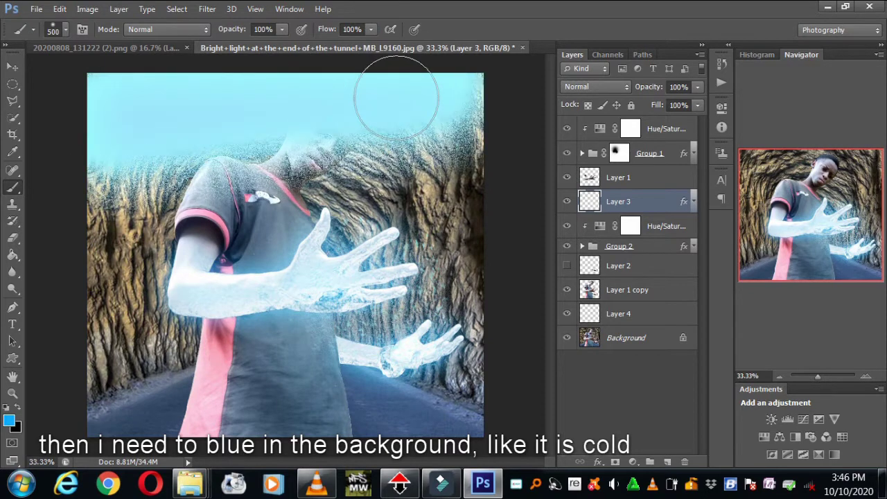
key(ctrl+z)
click(613, 316)
mouse_move(191, 123)
mouse_down()
mouse_move(55, 108)
mouse_move(491, 182)
mouse_move(109, 268)
mouse_move(99, 357)
mouse_move(268, 268)
mouse_move(138, 332)
mouse_move(469, 342)
mouse_move(430, 409)
mouse_up()
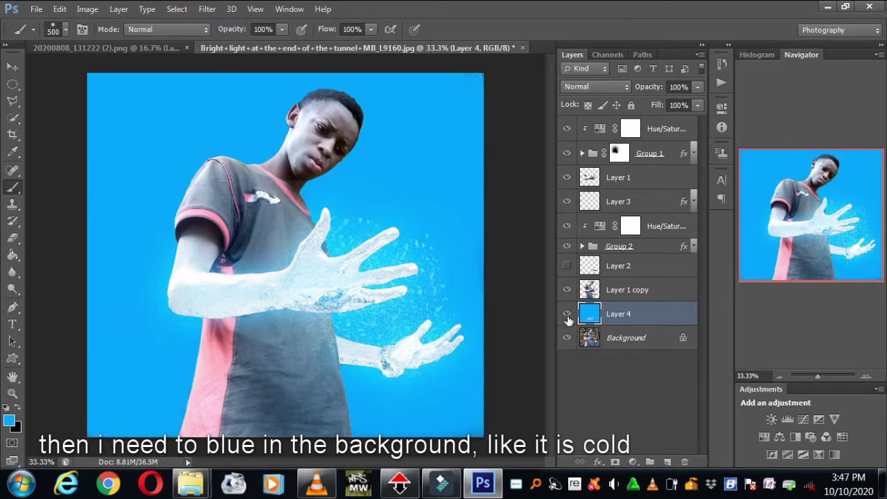
Step: Load the RGB luminosity selection and delete those bright areas from Layer 4's blue fill
click(566, 314)
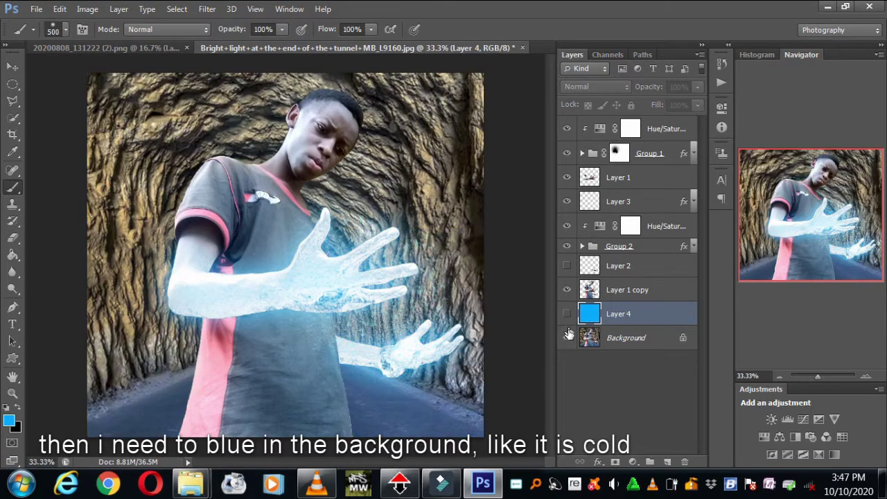
click(607, 54)
ctrl+click(584, 73)
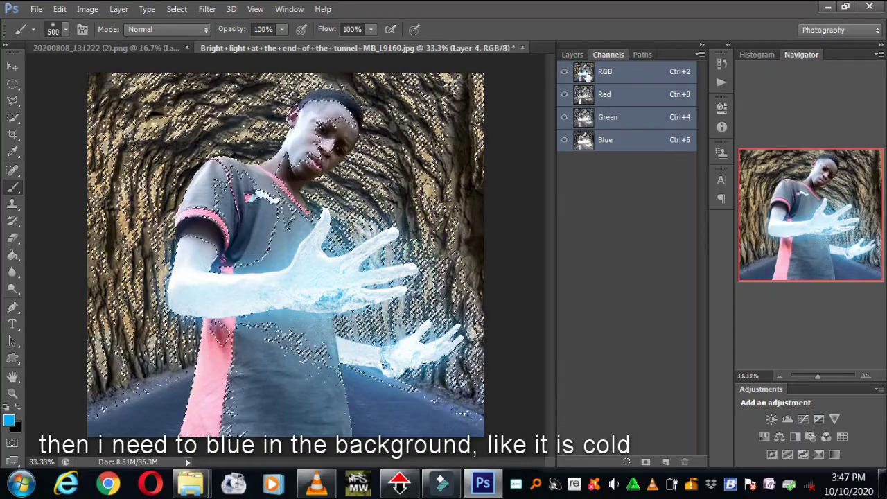
click(572, 54)
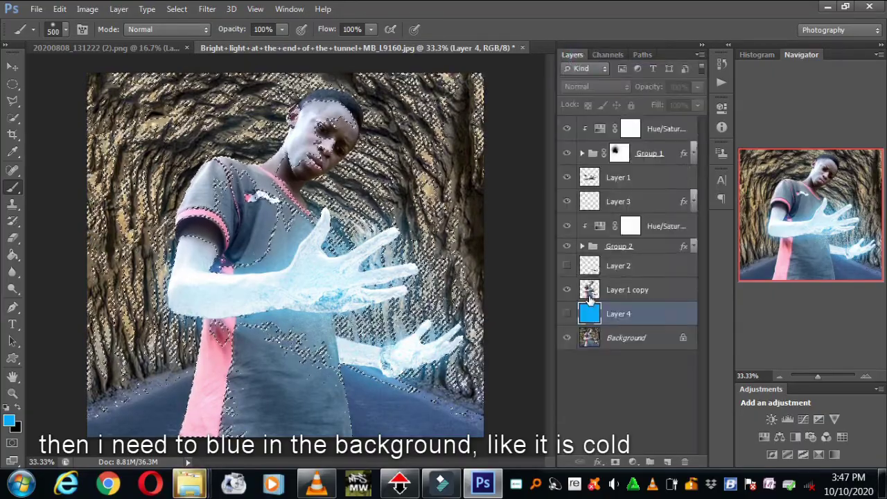
key(Delete)
click(566, 314)
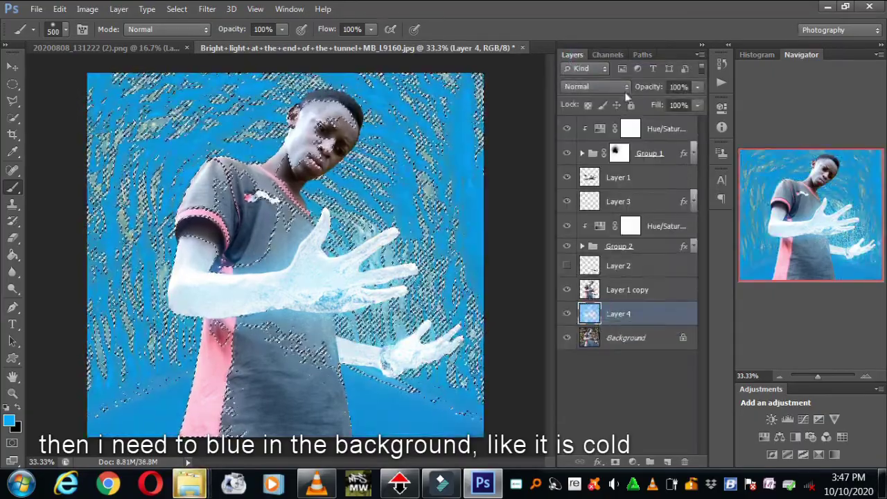
Step: Set Layer 4 to Overlay blend mode and clear the selection
click(625, 86)
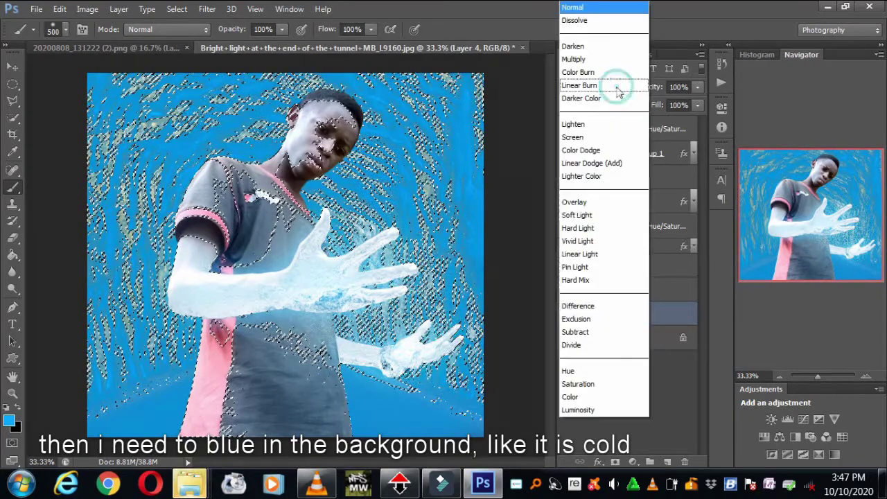
click(613, 202)
key(ctrl+d)
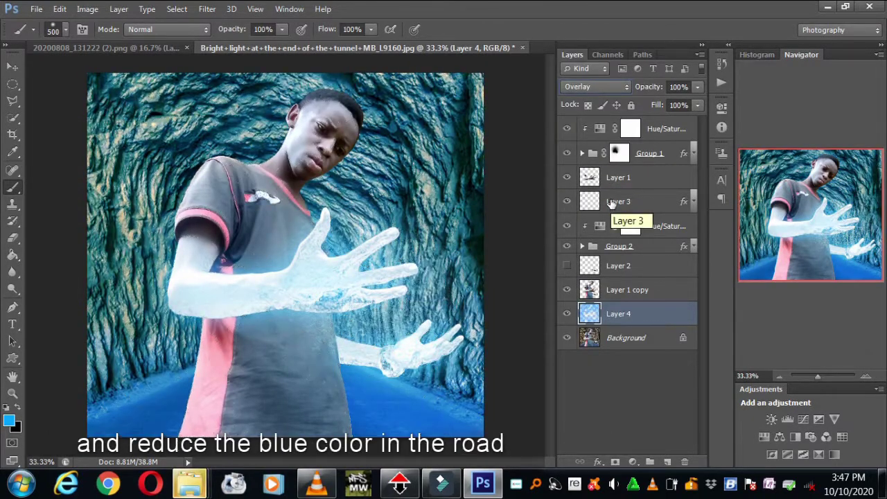
Step: Erase the blue tint from the road with a 250-pixel eraser
click(12, 238)
key(bracketright)
key(bracketright)
key(bracketright)
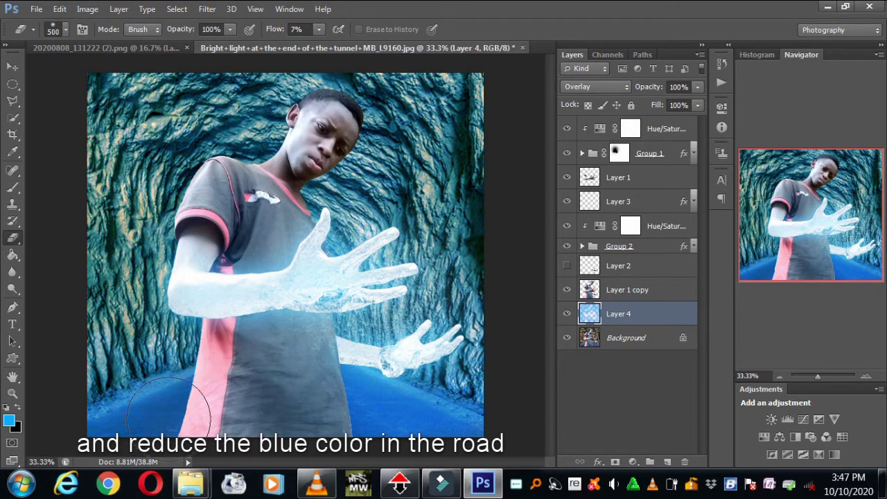
key(bracketleft)
key(bracketleft)
key(bracketleft)
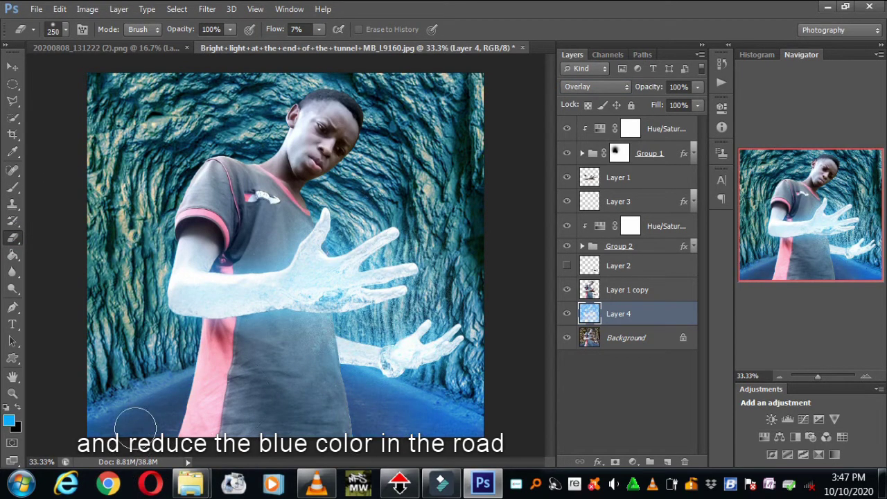
drag(157, 423, 367, 369)
Step: Lower Layer 4's opacity to 90% and compare the tint on and off
click(698, 86)
mouse_move(696, 103)
mouse_down()
mouse_move(683, 106)
mouse_move(692, 104)
mouse_up()
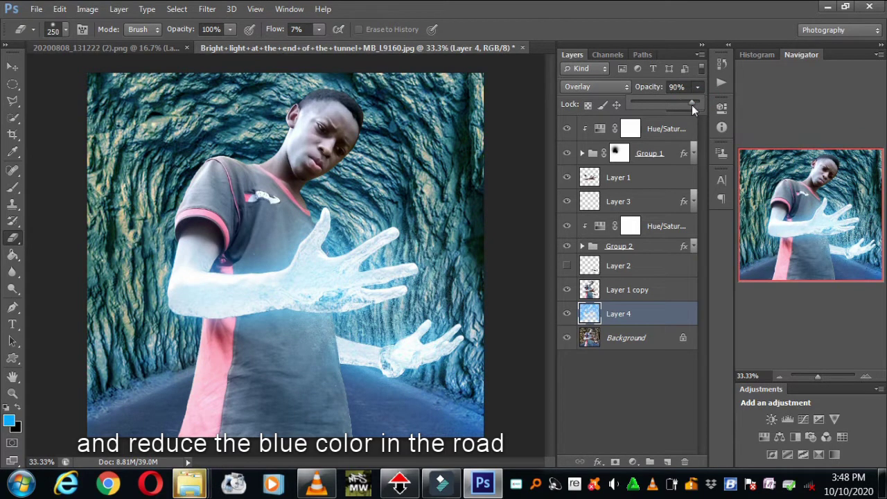
click(567, 314)
click(566, 314)
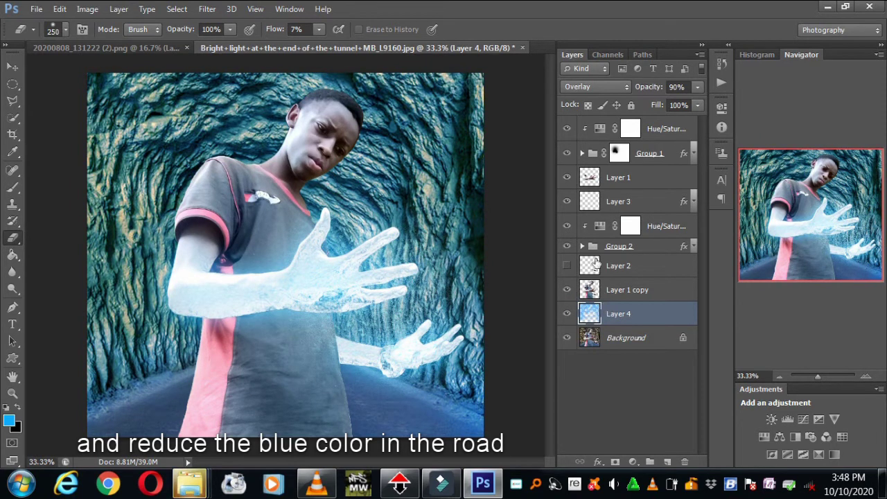
Step: Add a new Layer 5 above Layer 1 copy in Overlay mode
click(609, 290)
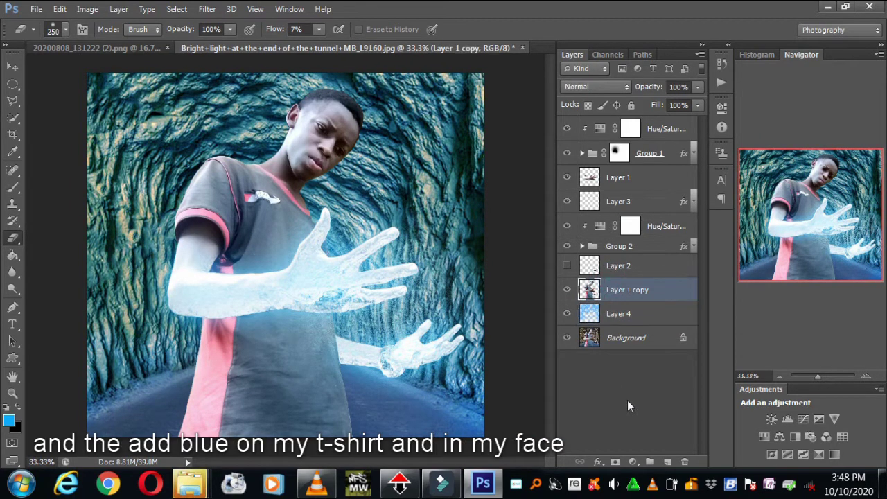
click(668, 461)
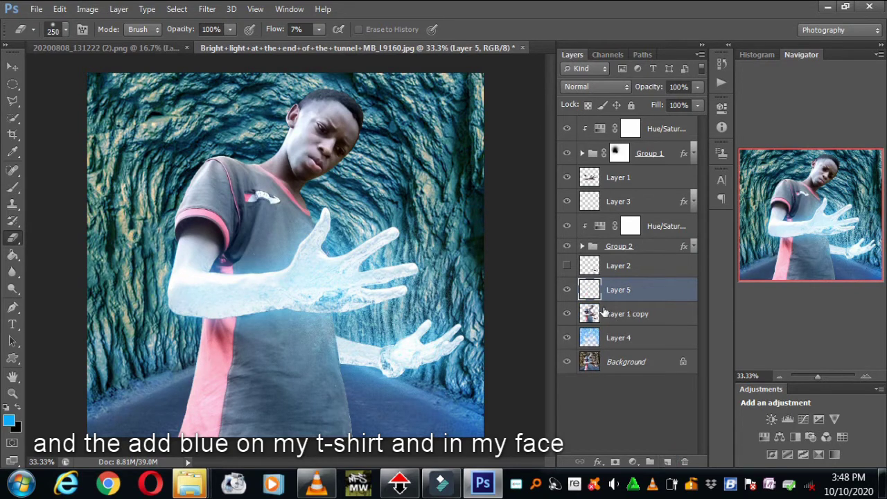
click(601, 86)
click(582, 200)
Step: Load the young man's selection and paint blue over his face and t-shirt with a 300 brush
ctrl+click(590, 314)
click(13, 187)
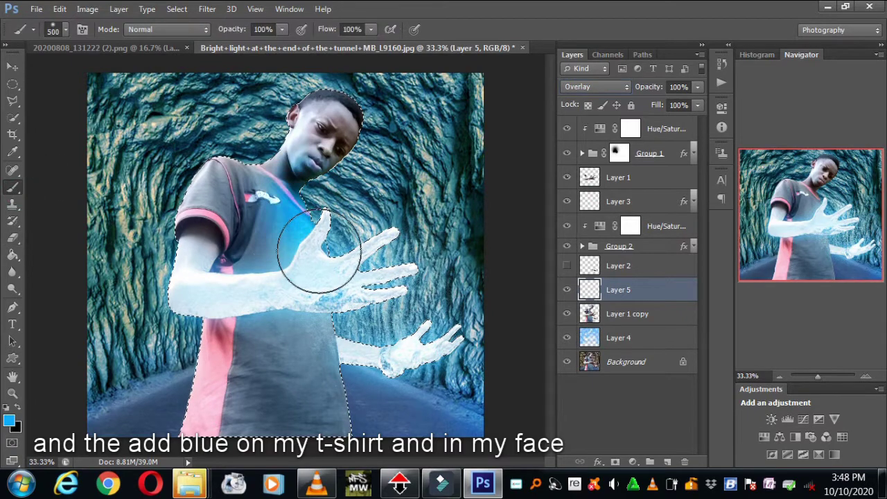
key(bracketleft)
key(bracketleft)
drag(336, 131, 357, 124)
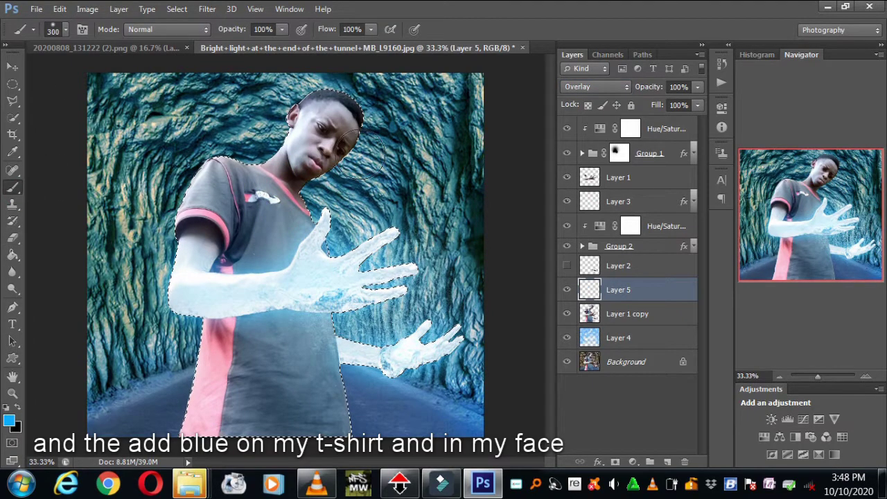
mouse_move(318, 176)
mouse_down()
mouse_move(314, 207)
mouse_move(280, 164)
mouse_move(207, 440)
mouse_move(284, 407)
mouse_up()
Step: Reduce Layer 5 to 37% opacity and 55% fill
click(698, 87)
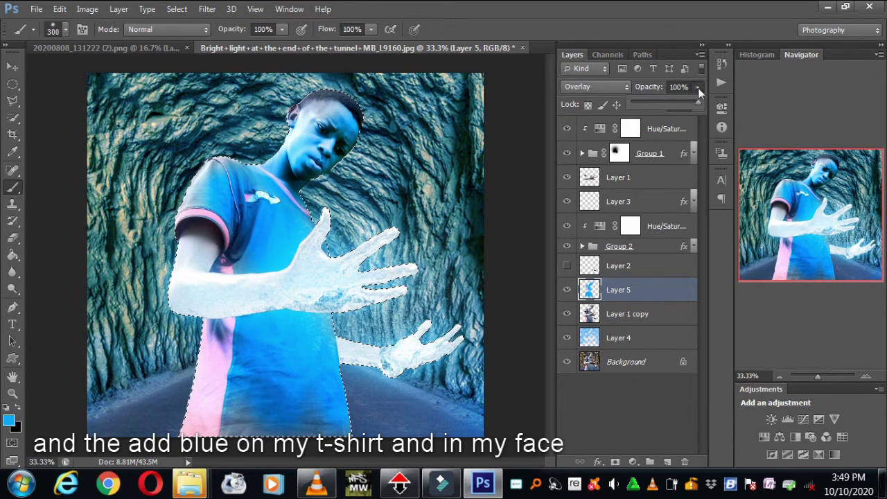
drag(686, 104, 675, 107)
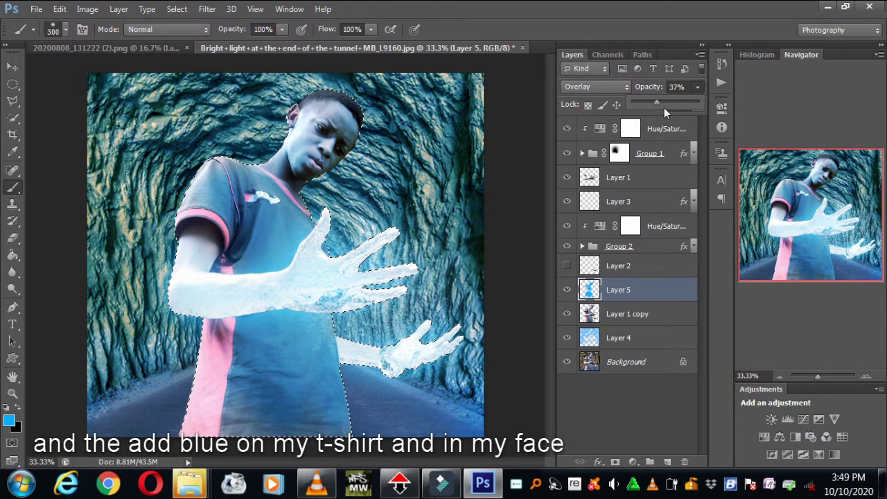
click(697, 105)
click(684, 123)
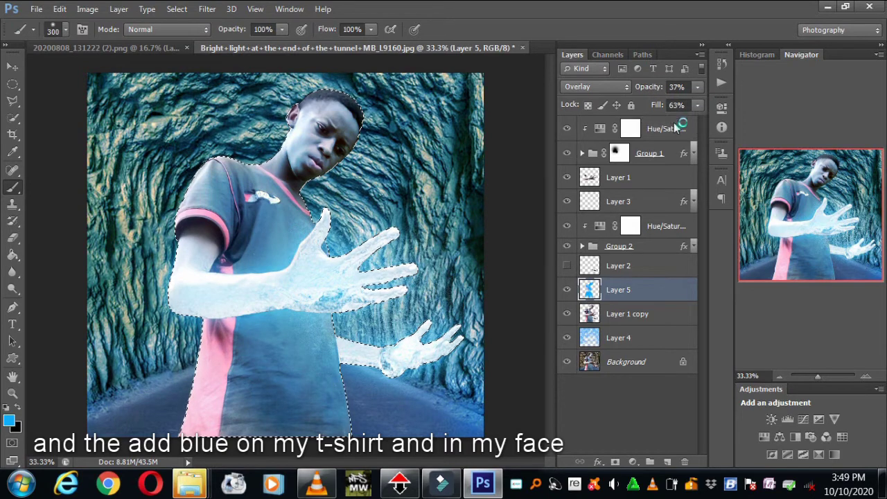
click(698, 106)
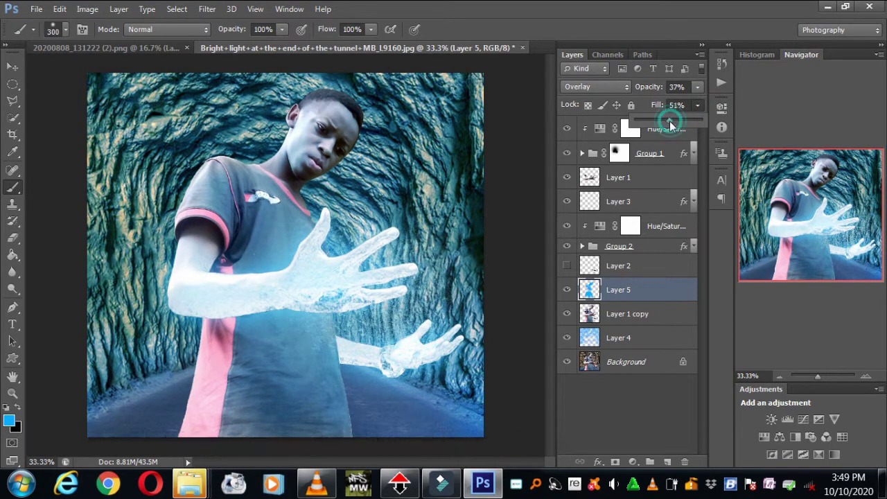
drag(672, 118, 668, 119)
click(628, 290)
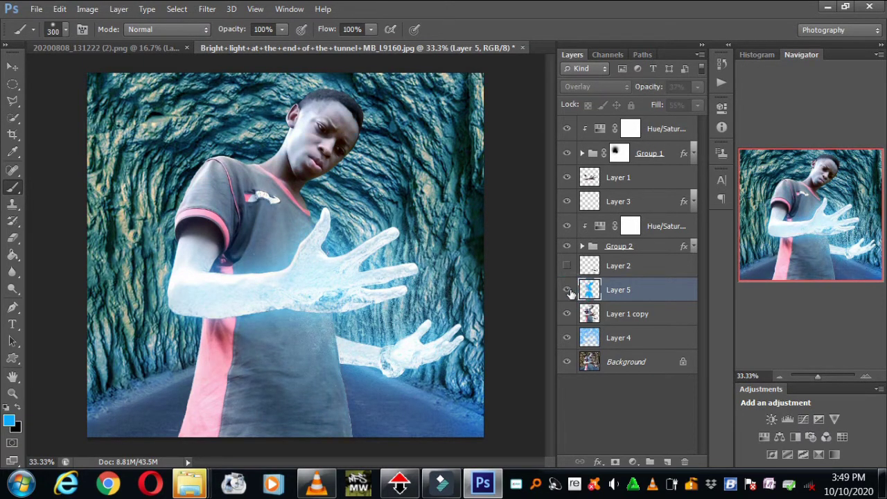